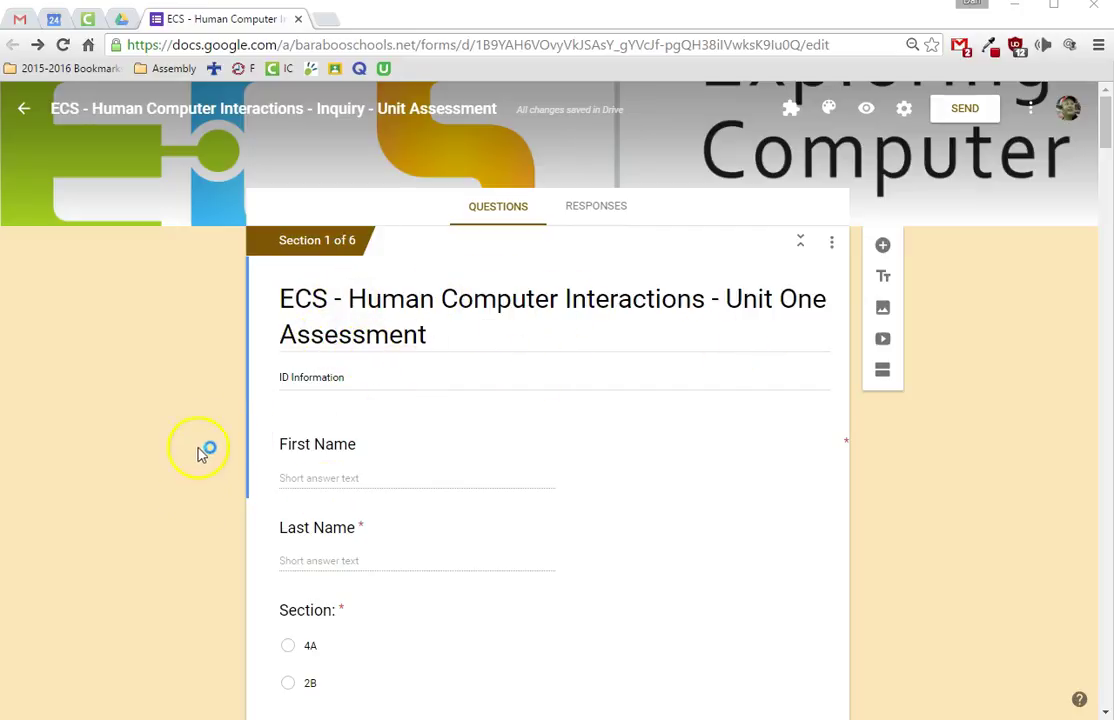
- Check in Google Drive where a new Google Form can be created, and return to the open assessment form
click(122, 19)
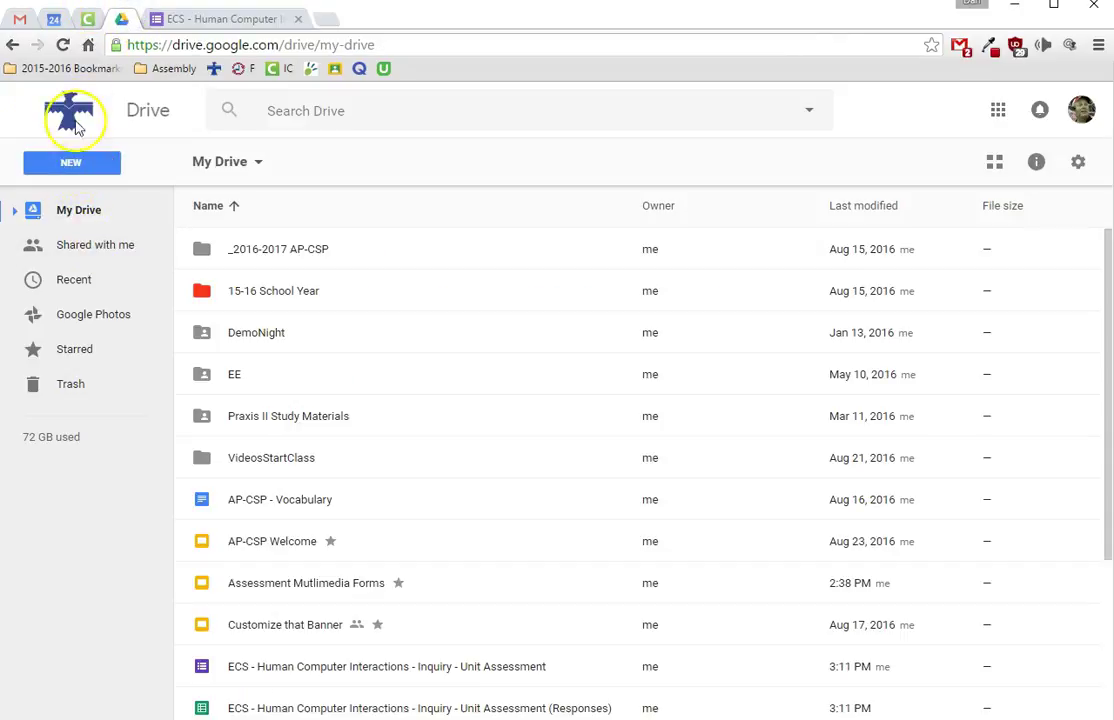
click(96, 166)
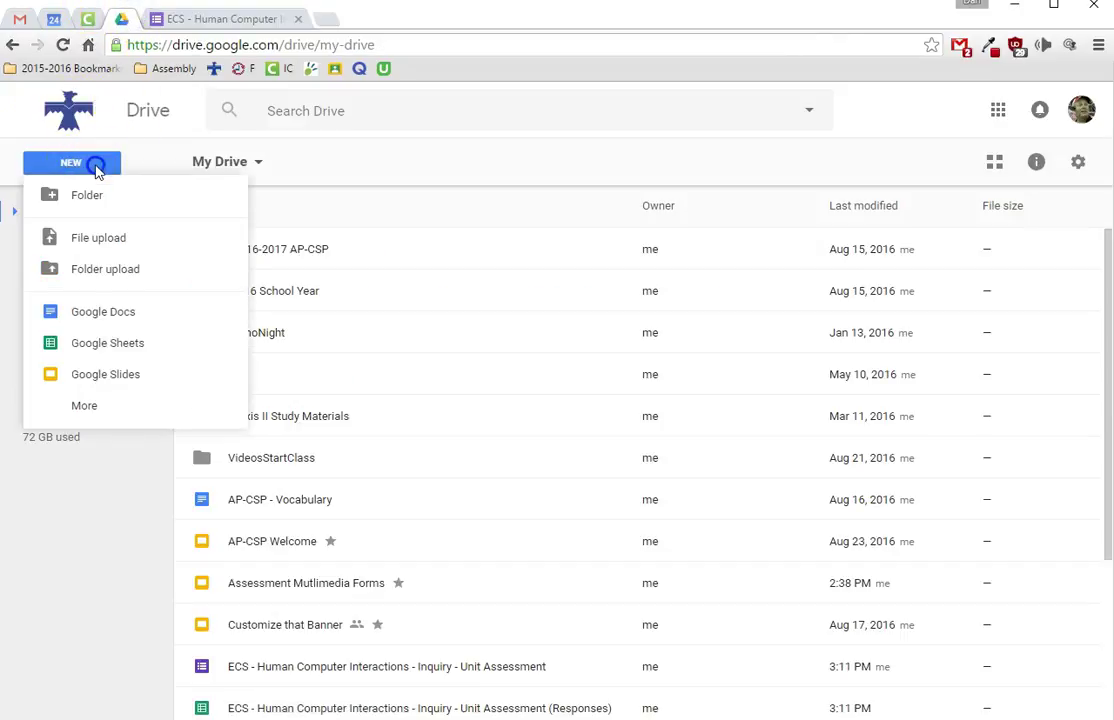
click(170, 405)
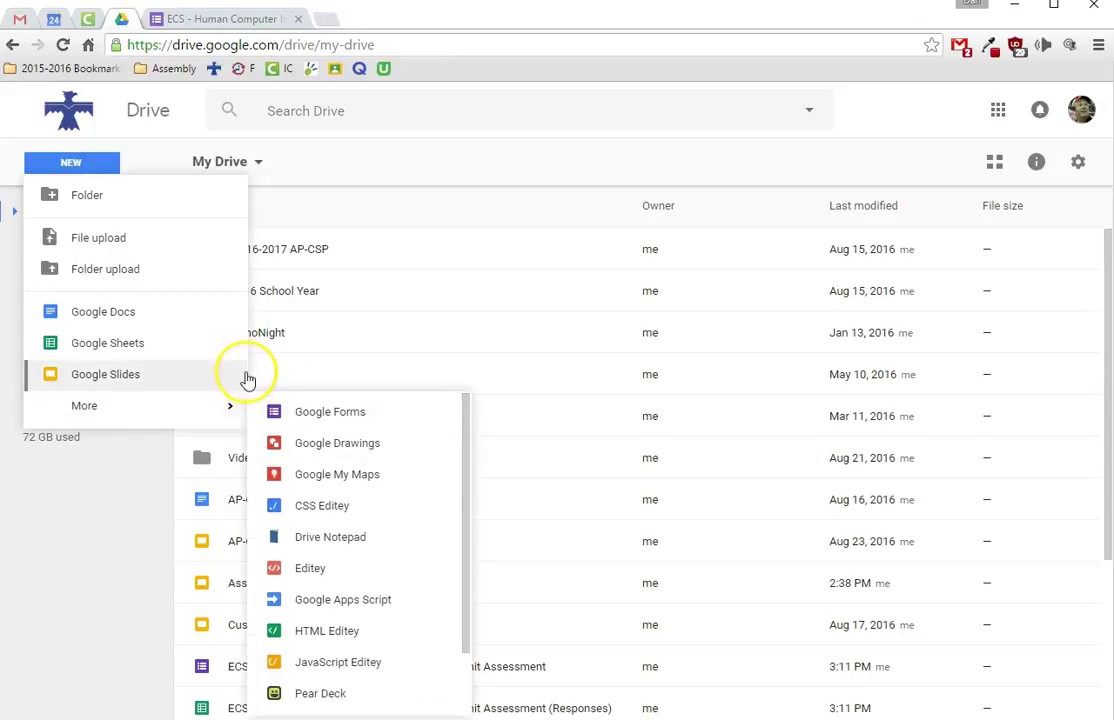
click(251, 22)
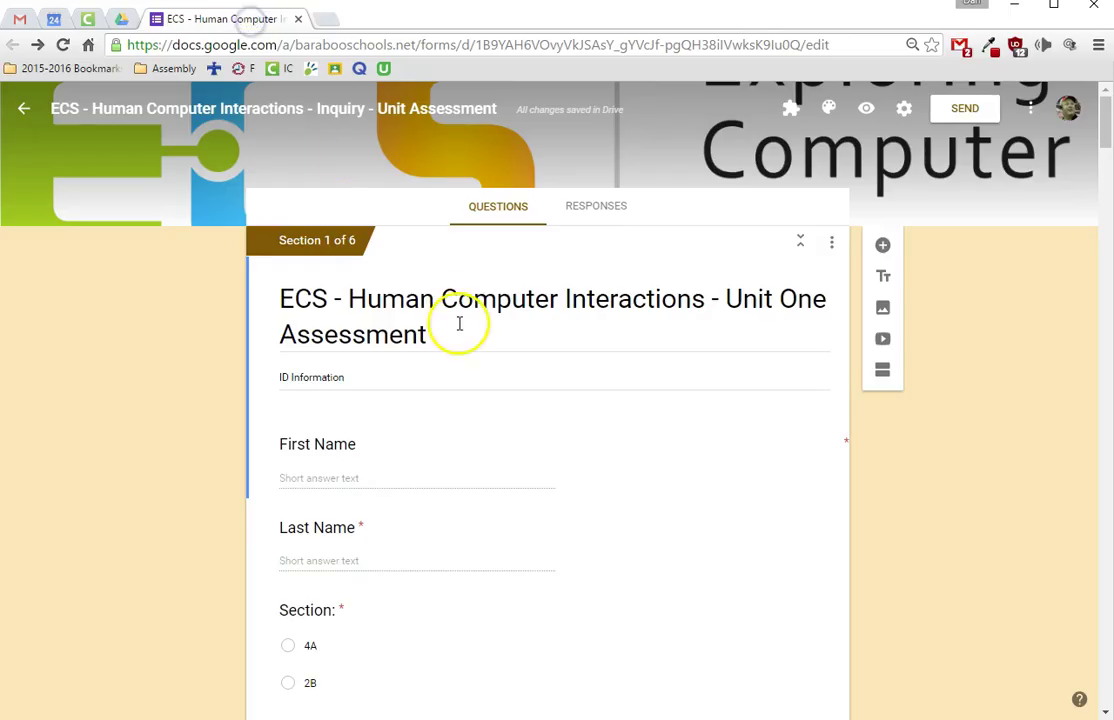
- Review the ID information questions and the Computer basics and components section, including its embedded video and questions
scroll(457, 323, down, 2)
scroll(459, 330, down, 4)
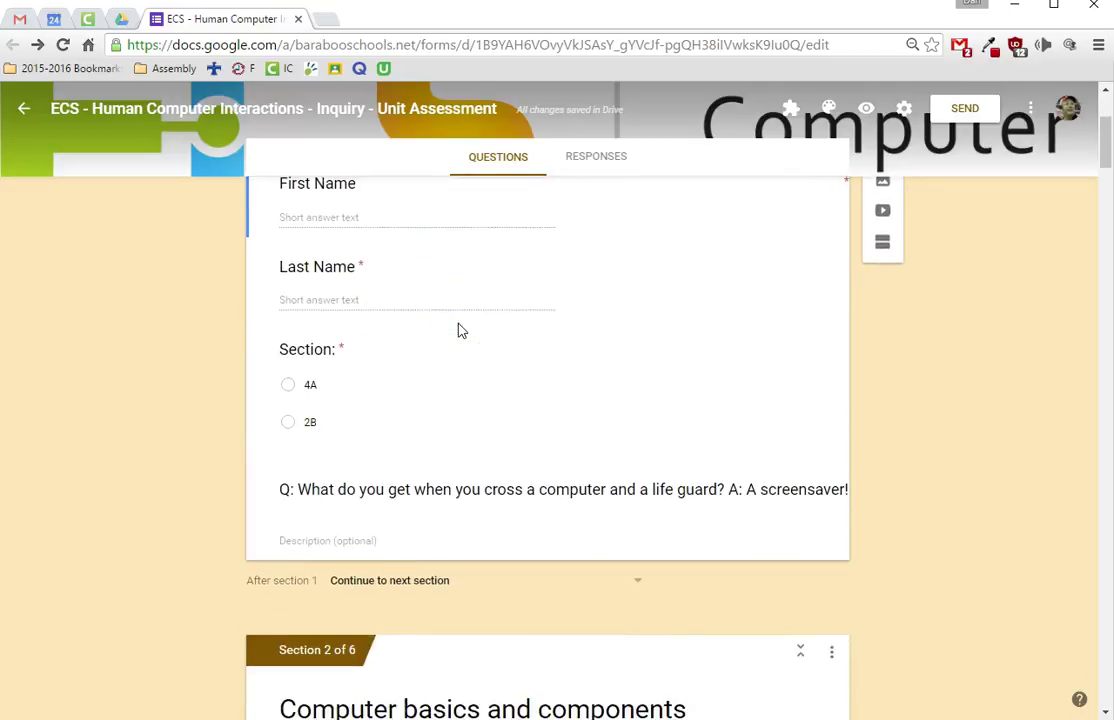
scroll(459, 330, down, 2)
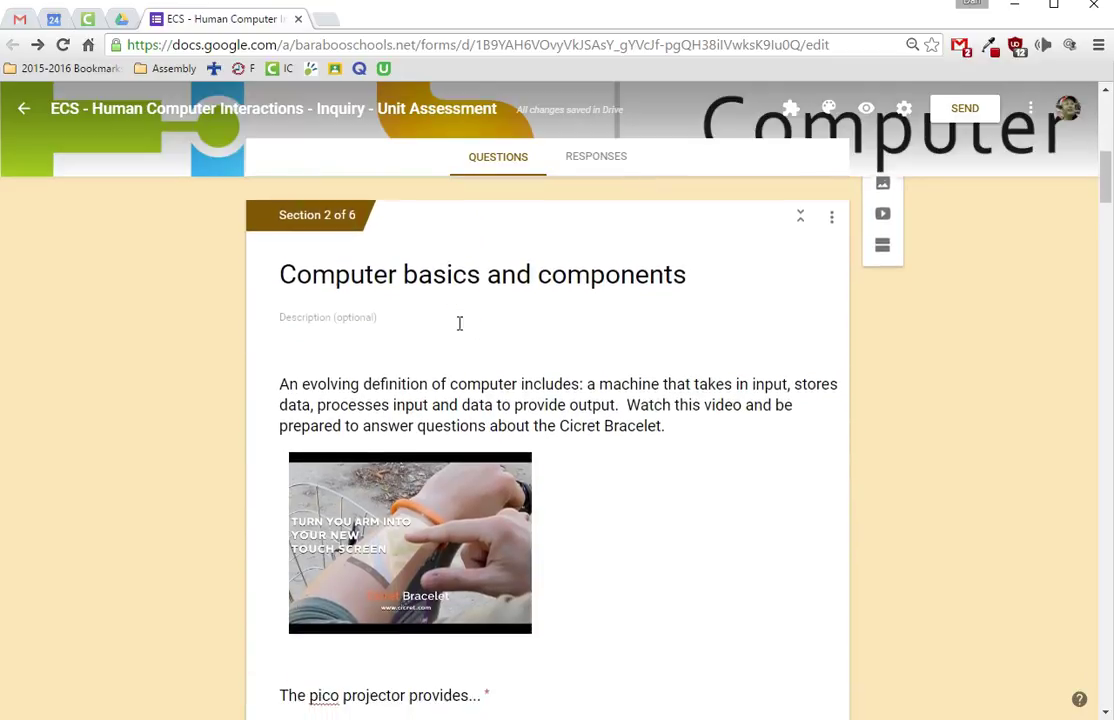
click(577, 373)
scroll(583, 378, down, 1)
scroll(583, 378, down, 1)
scroll(666, 336, up, 1)
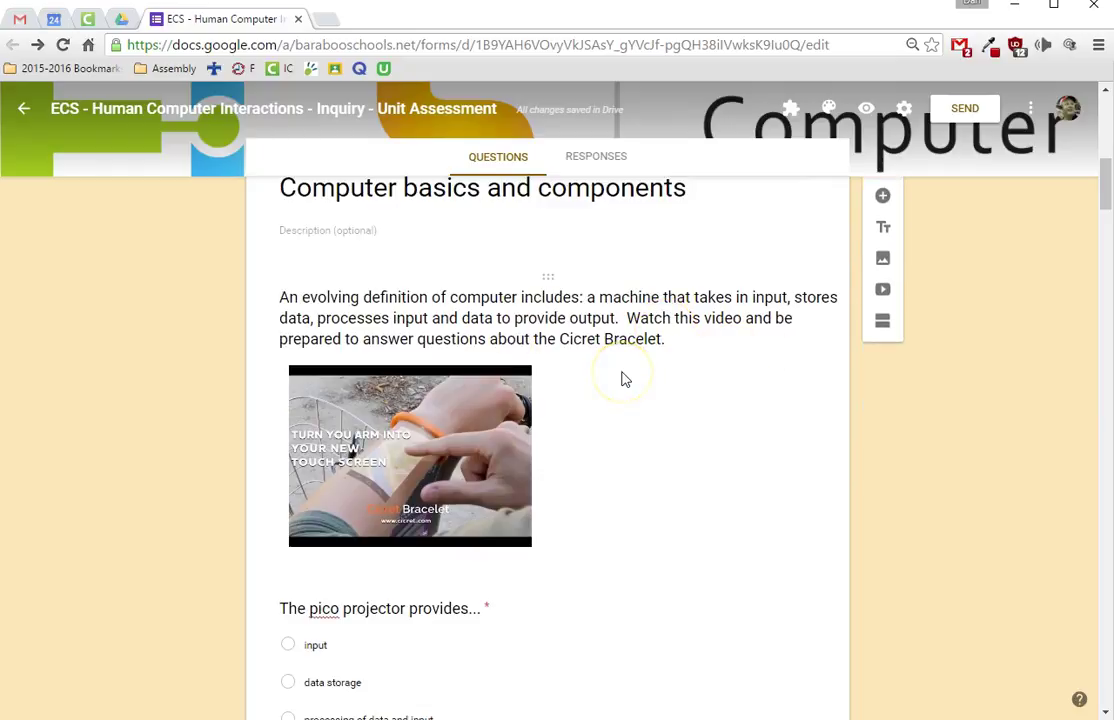
scroll(920, 390, up, 1)
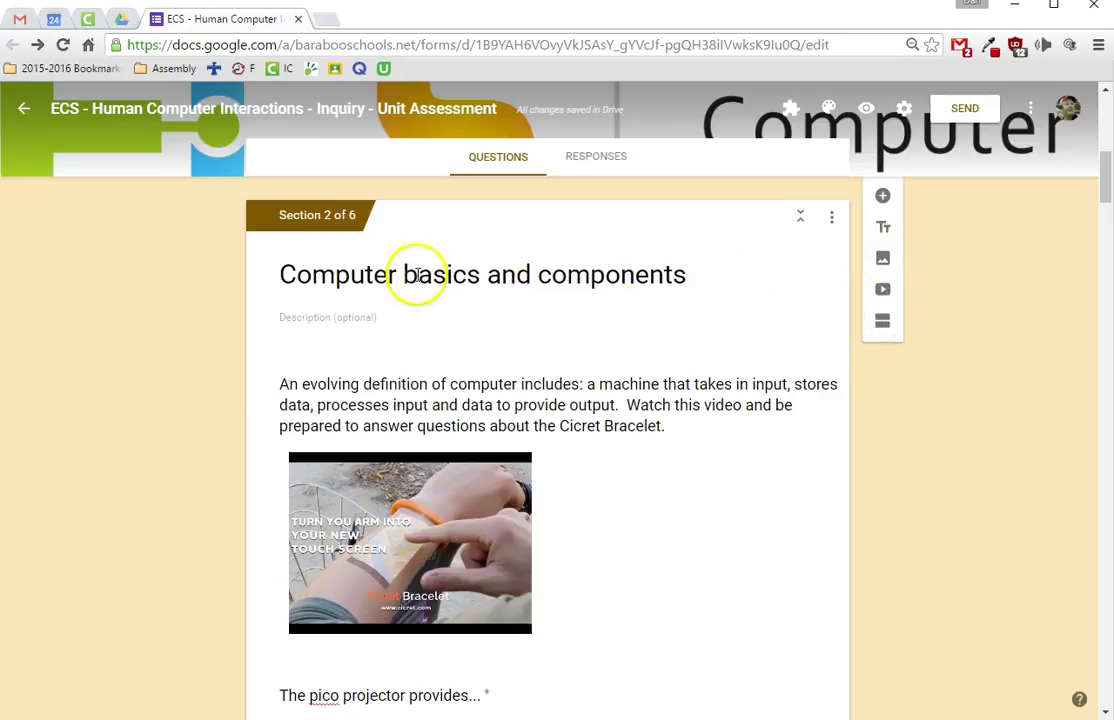
scroll(560, 283, down, 9)
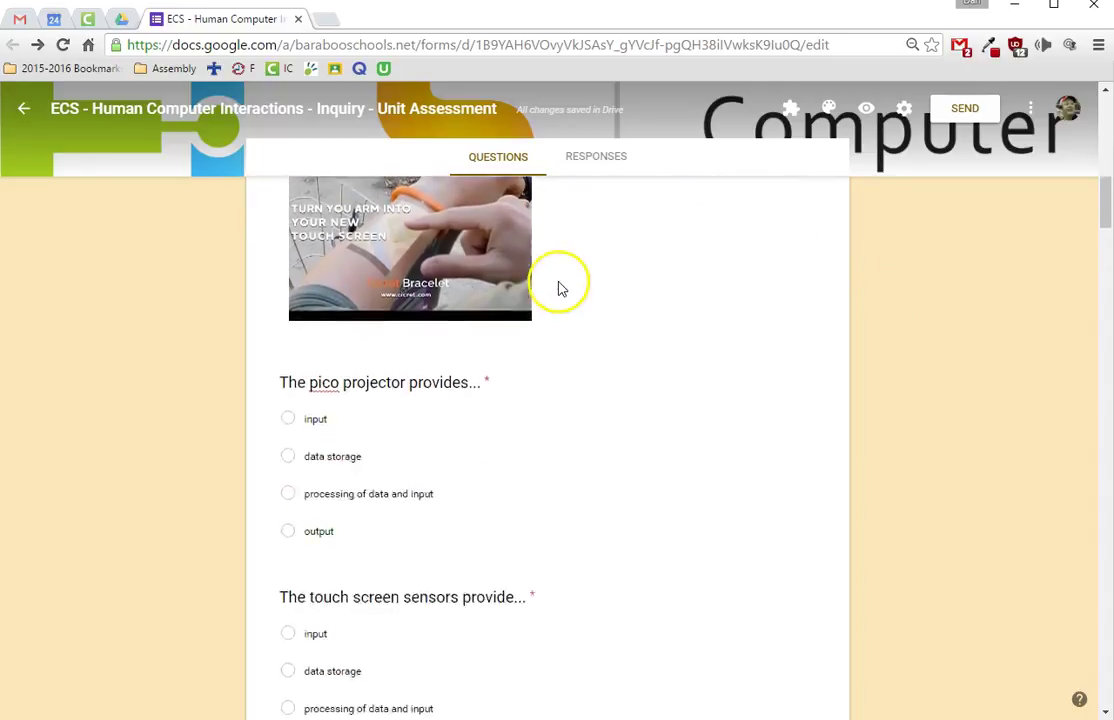
scroll(558, 288, down, 4)
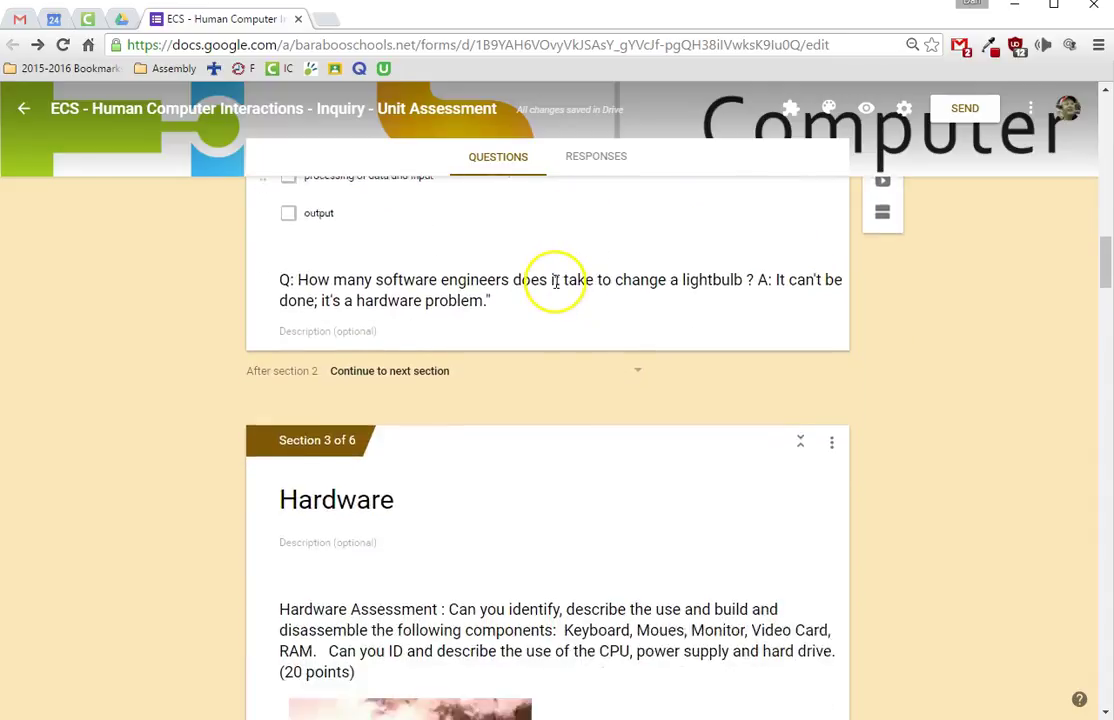
scroll(502, 353, up, 4)
scroll(503, 356, up, 3)
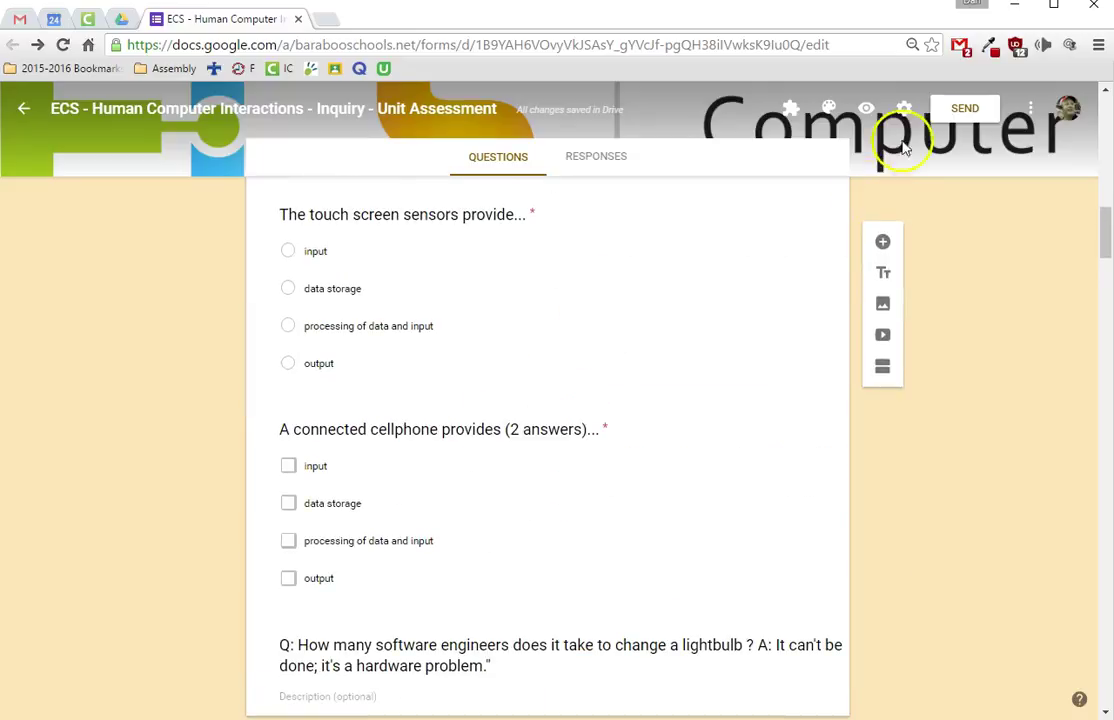
- Review the form's general and quiz settings, including grade release and what respondents can see, and leave them without saving
click(1030, 108)
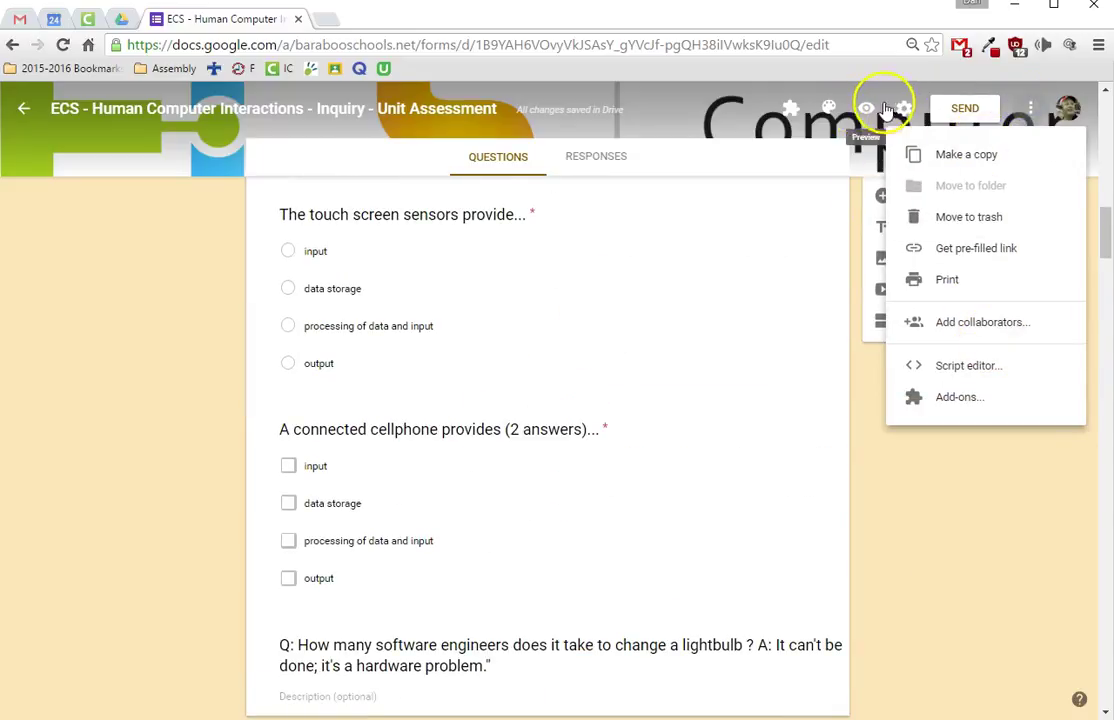
click(596, 156)
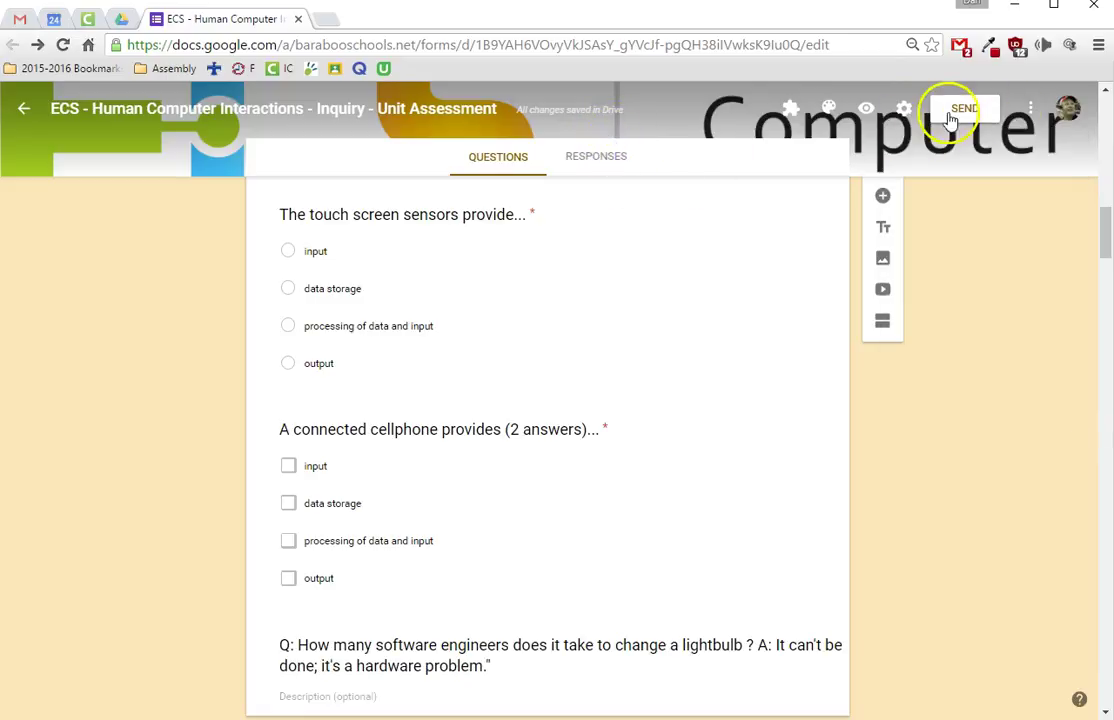
click(903, 110)
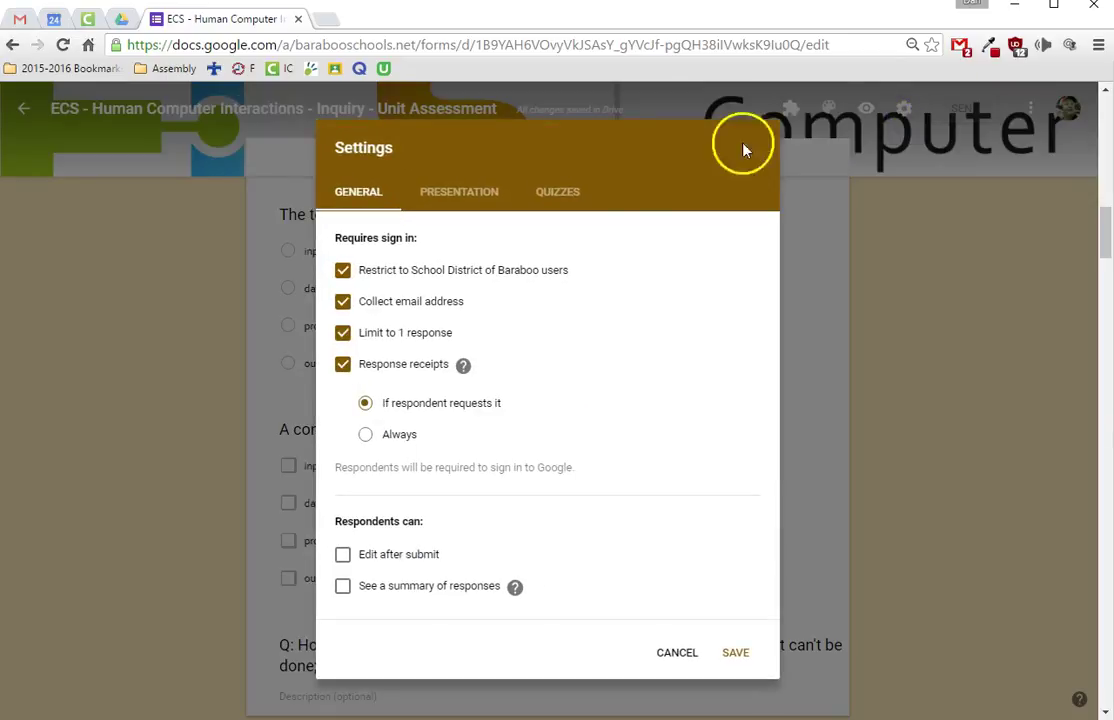
click(563, 198)
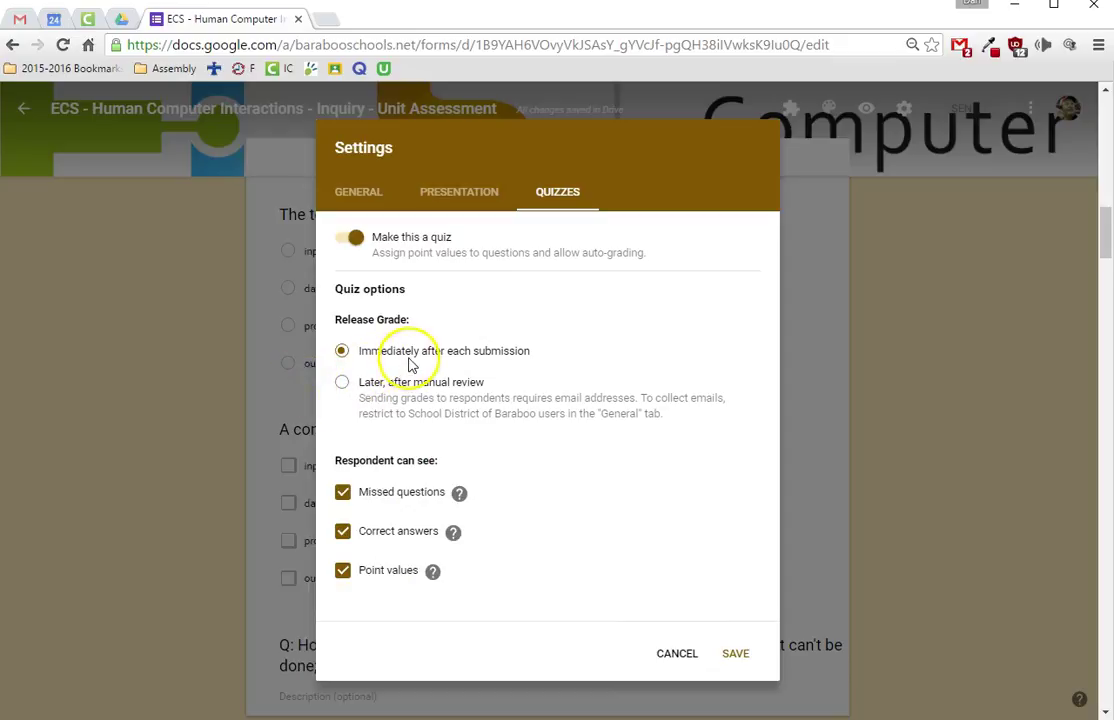
click(677, 653)
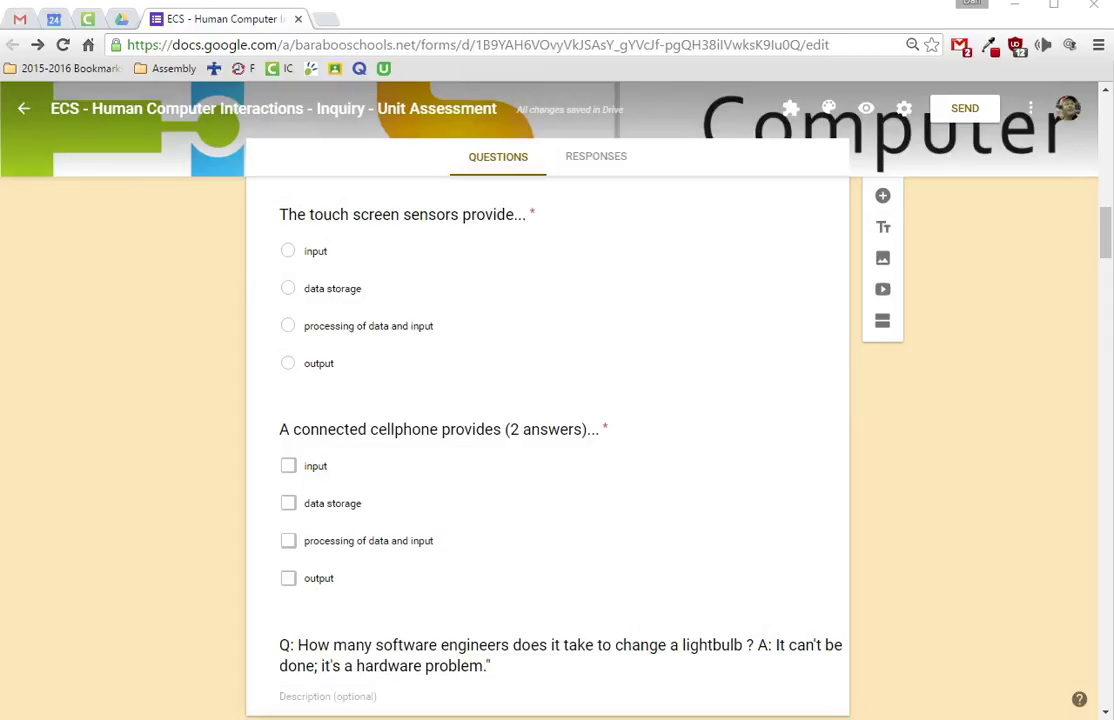
- View the score of the submitted test response in the respondent's window, examine the graded answers and return to the form editor
drag(0, 110, 313, 40)
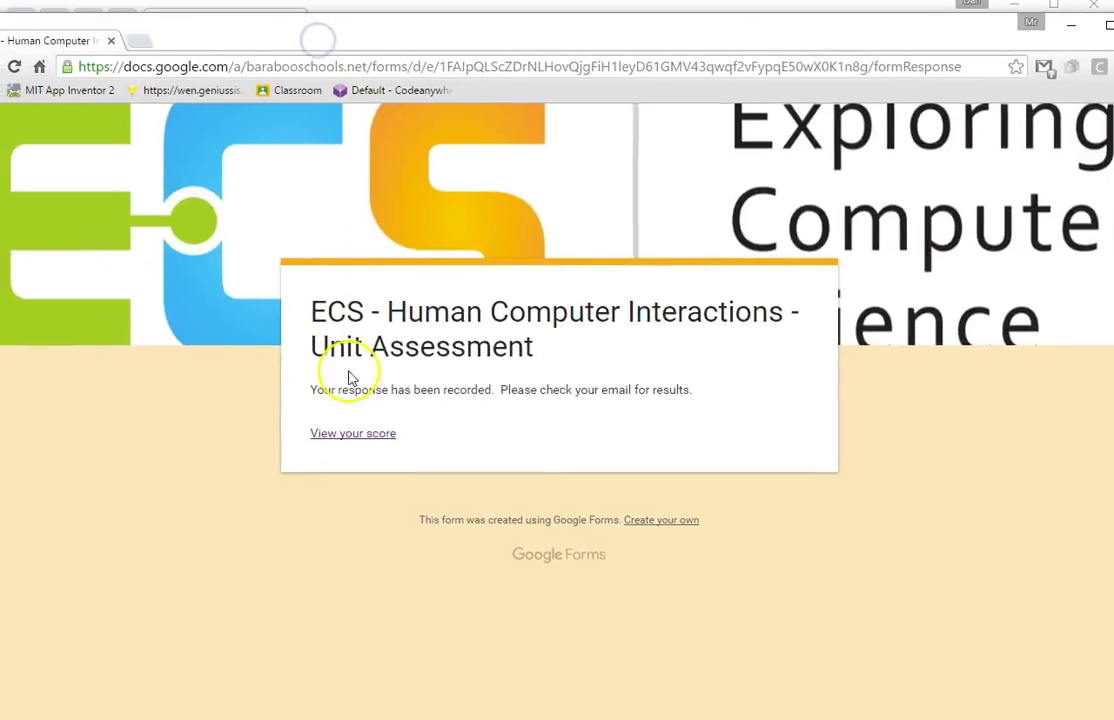
click(344, 443)
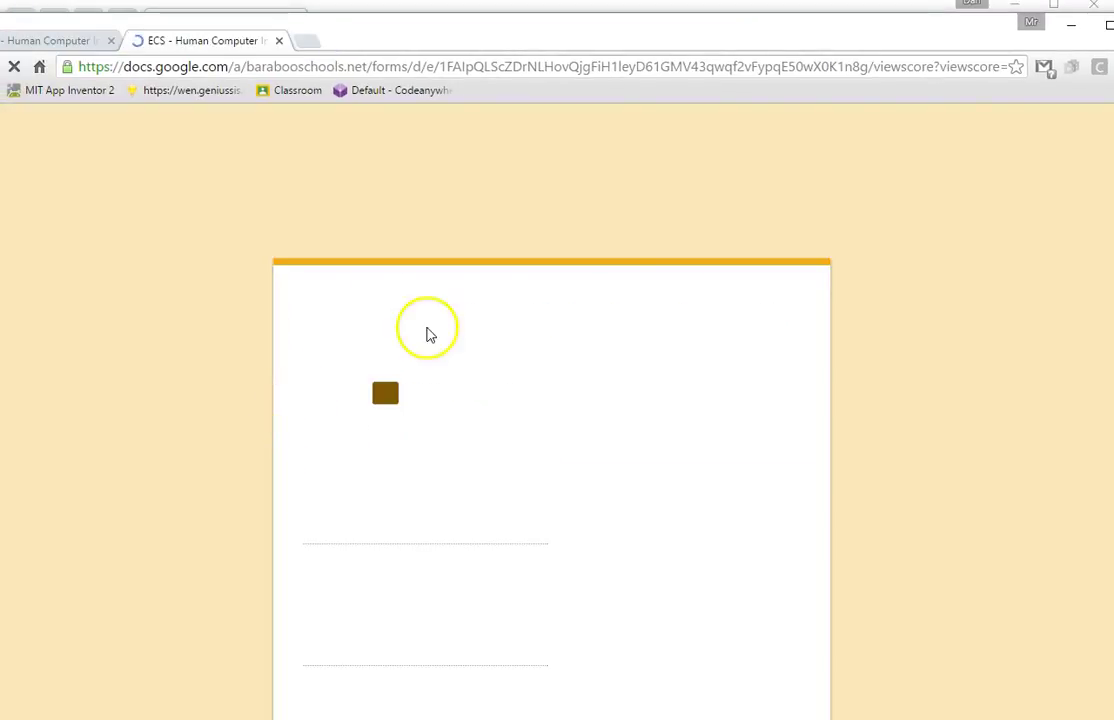
scroll(452, 470, down, 2)
scroll(452, 480, down, 9)
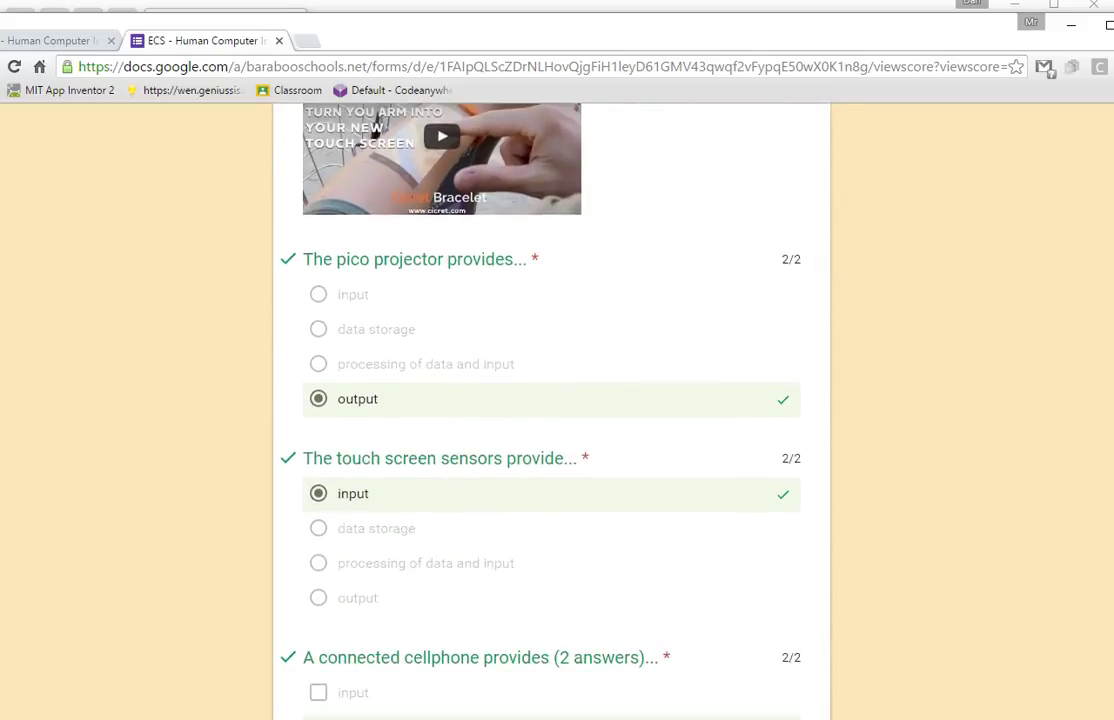
key(alt+F4)
- Examine the Hardware section, including its assessment instructions, animated image, hands-on points question and multiple-choice questions
scroll(288, 482, down, 1)
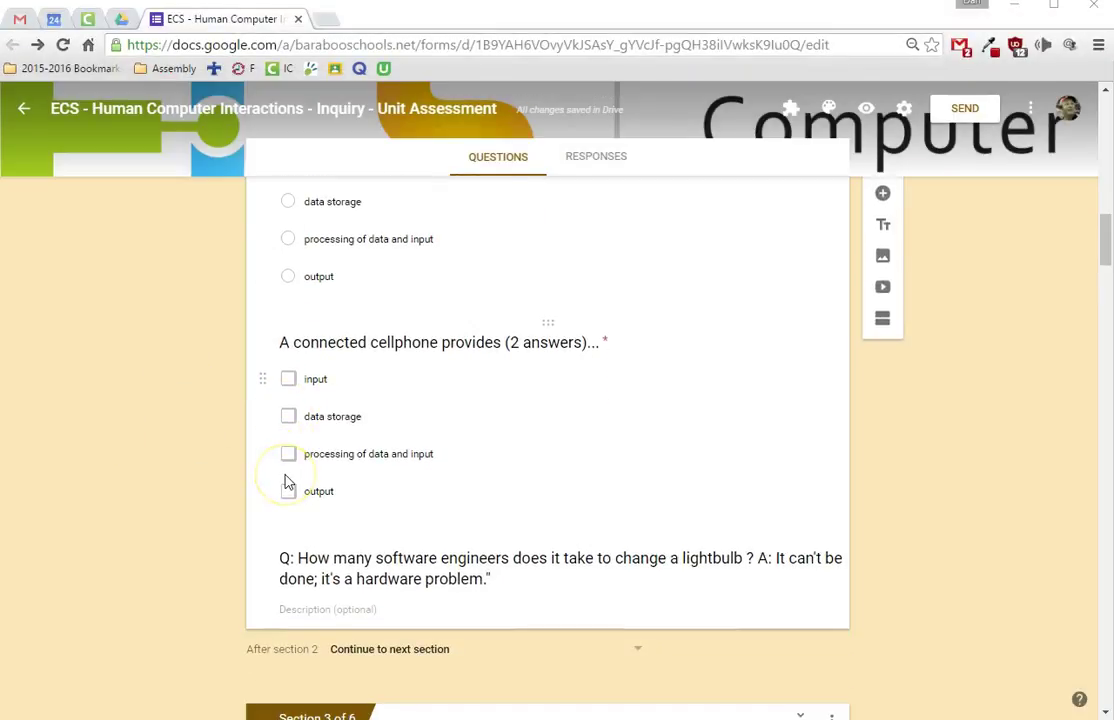
scroll(288, 482, down, 1)
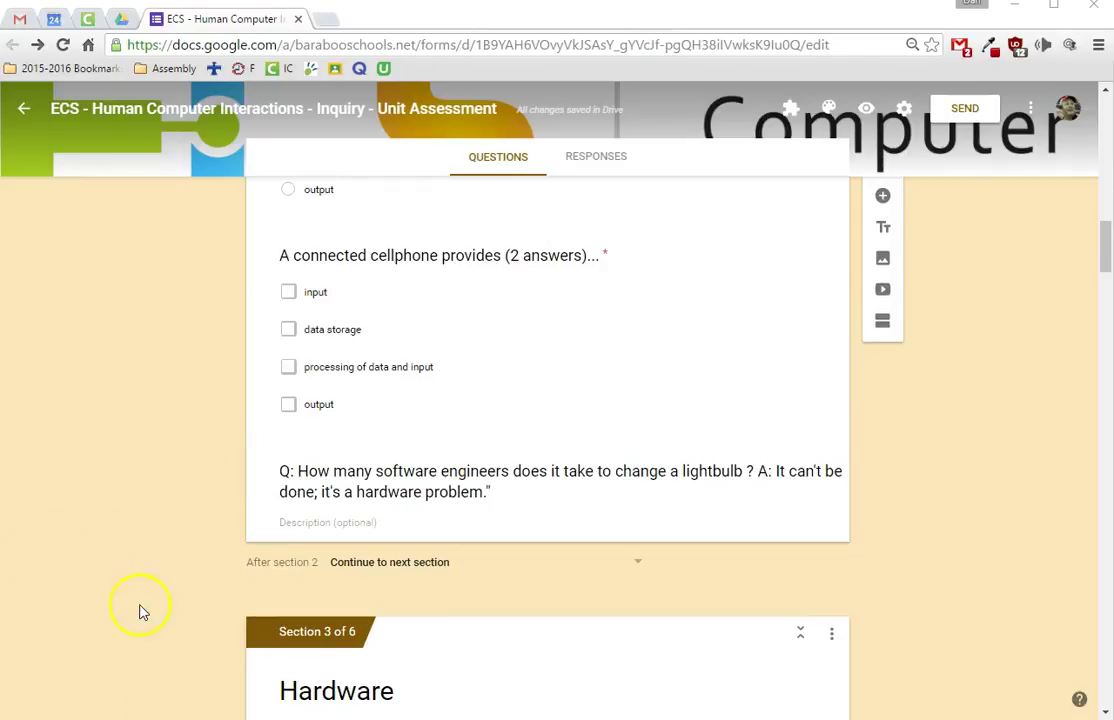
scroll(861, 420, down, 2)
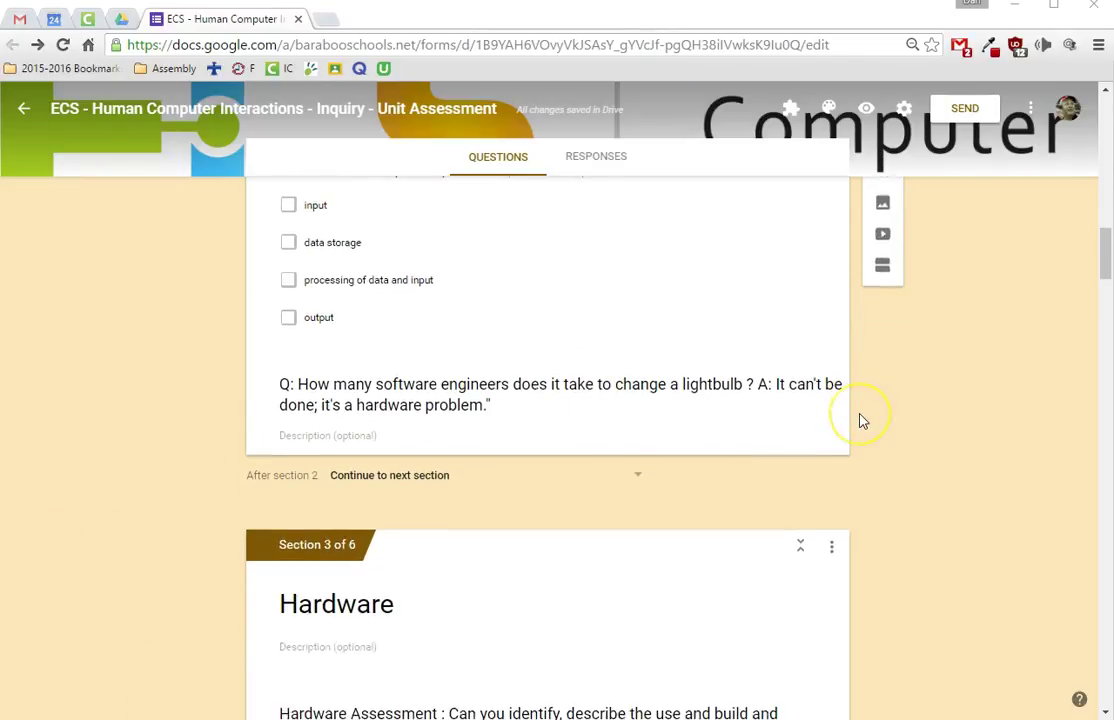
scroll(861, 420, down, 5)
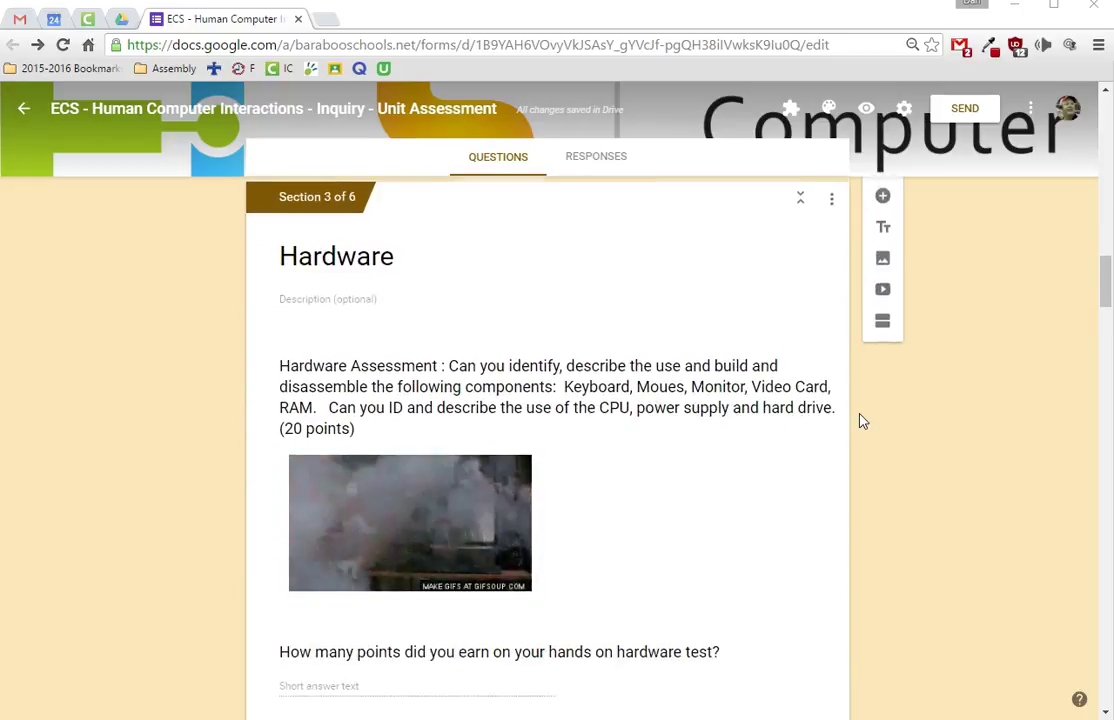
scroll(861, 420, down, 3)
drag(860, 420, 445, 282)
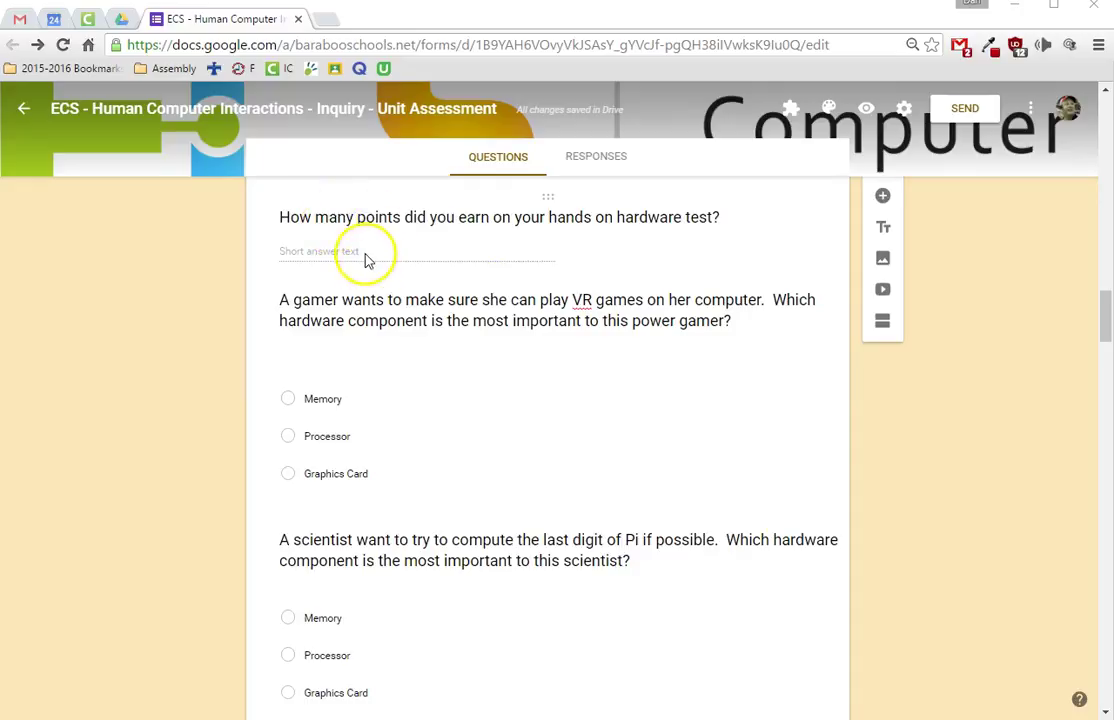
scroll(370, 262, up, 5)
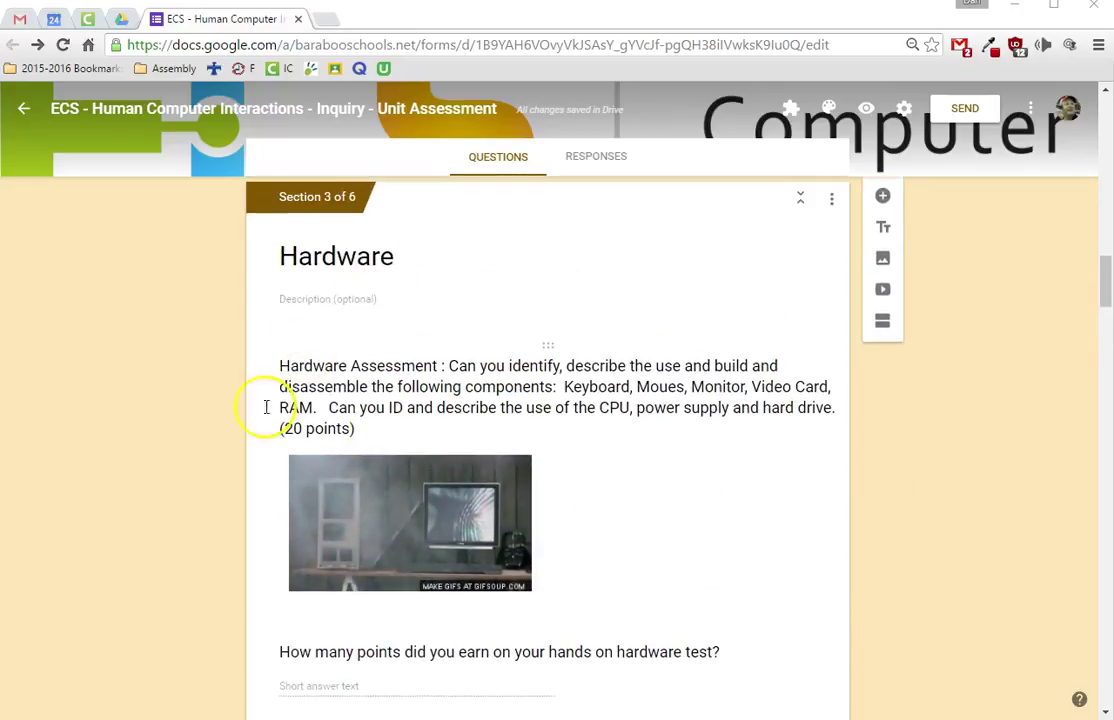
- Check the form's submitted responses in the linked spreadsheet and review the individual graded response in the form
click(612, 158)
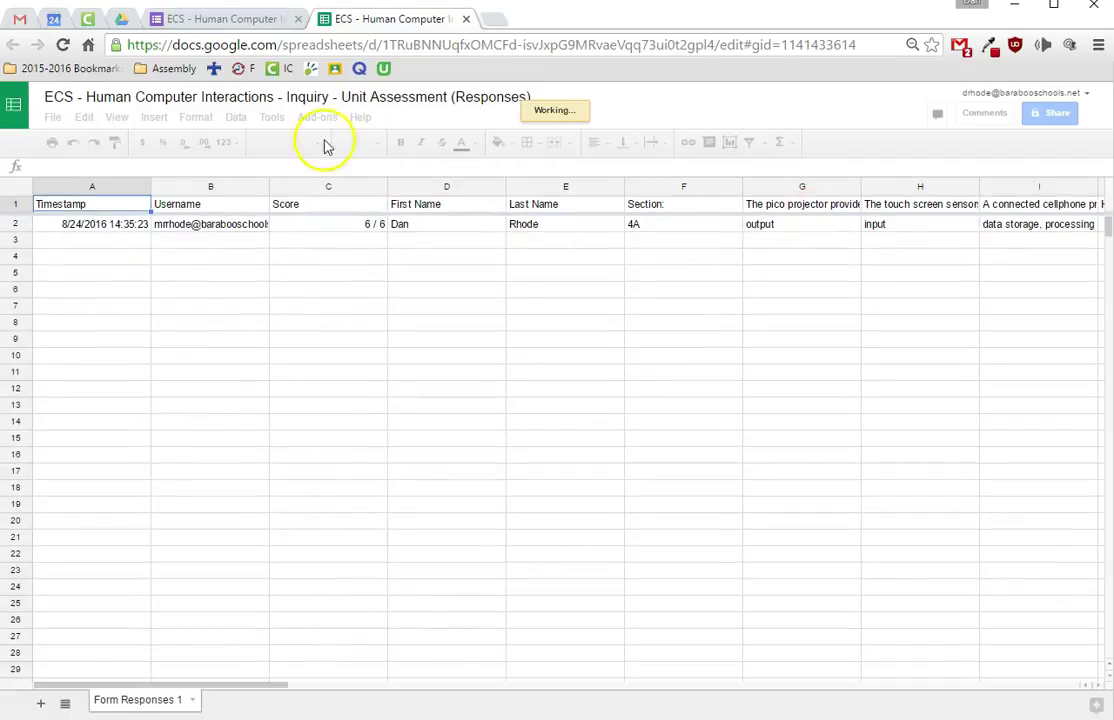
click(230, 22)
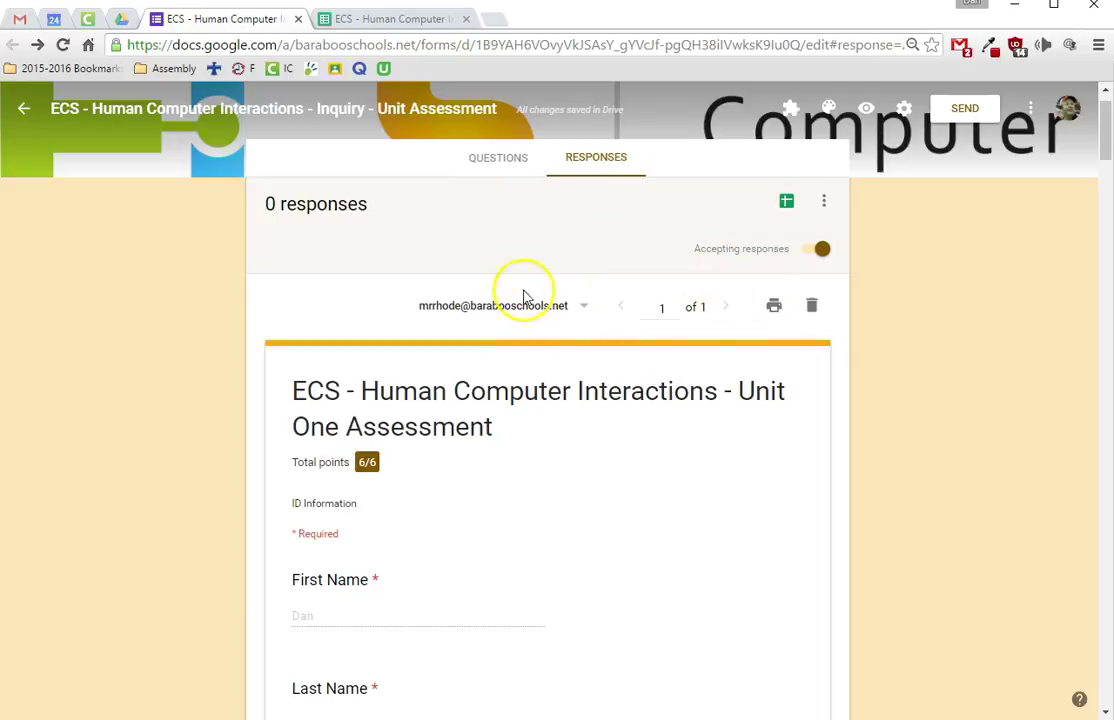
scroll(512, 380, down, 1)
scroll(512, 380, down, 12)
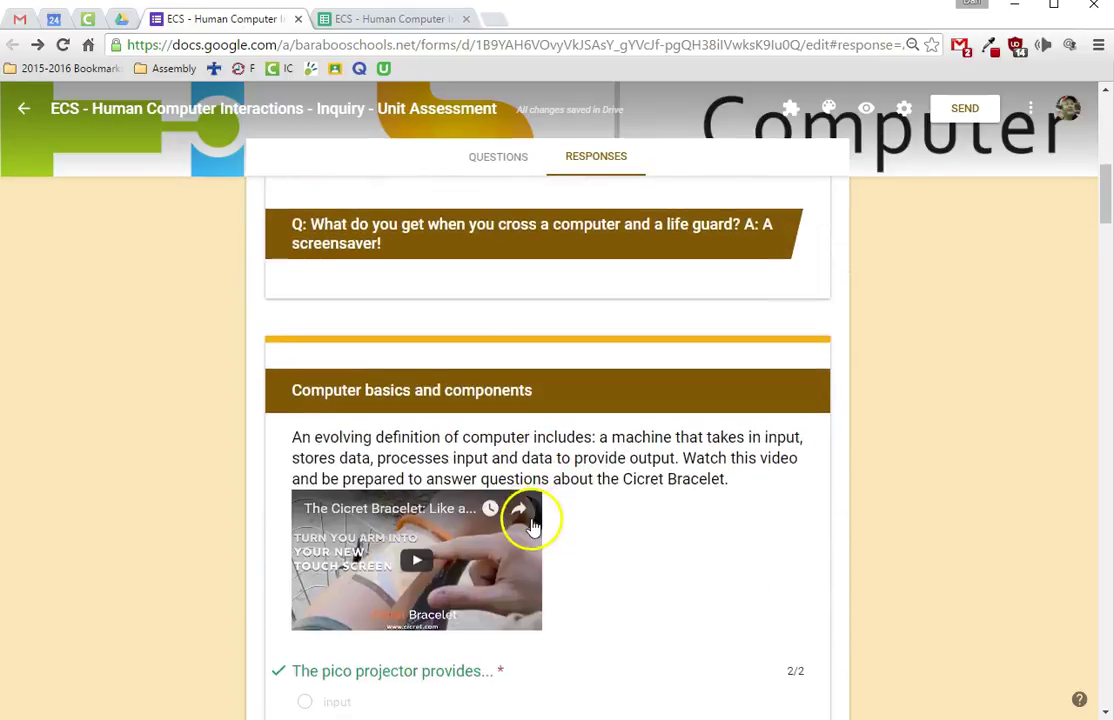
scroll(533, 525, up, 13)
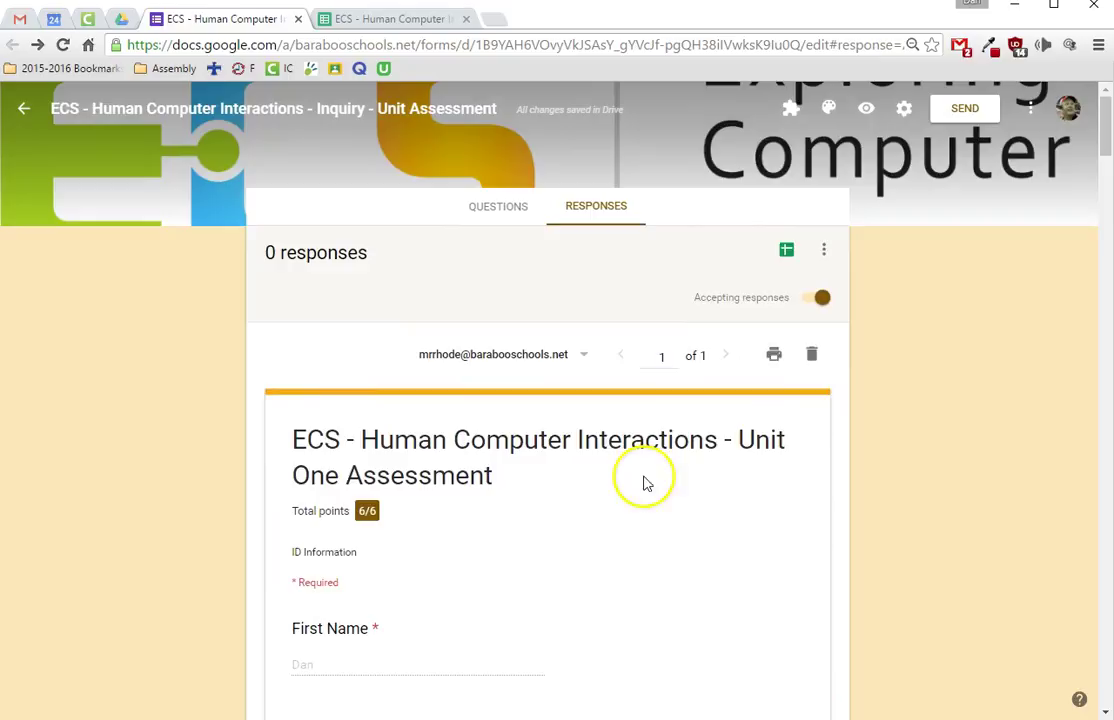
- Delete all responses collected by the form
click(826, 252)
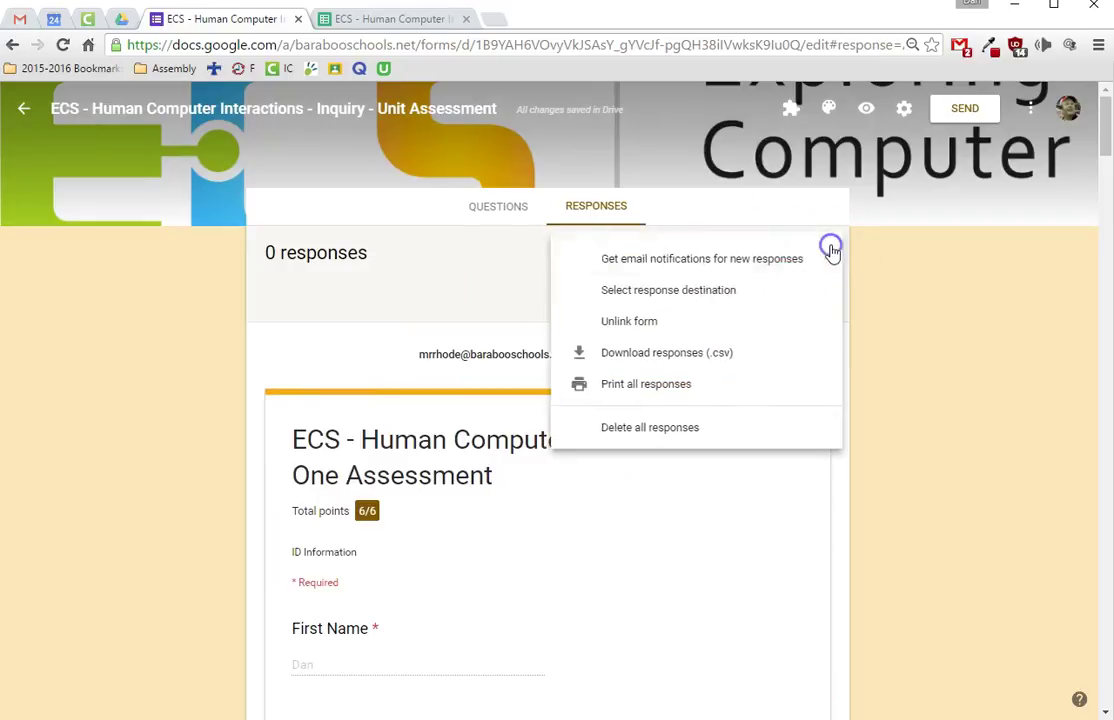
click(781, 428)
click(654, 450)
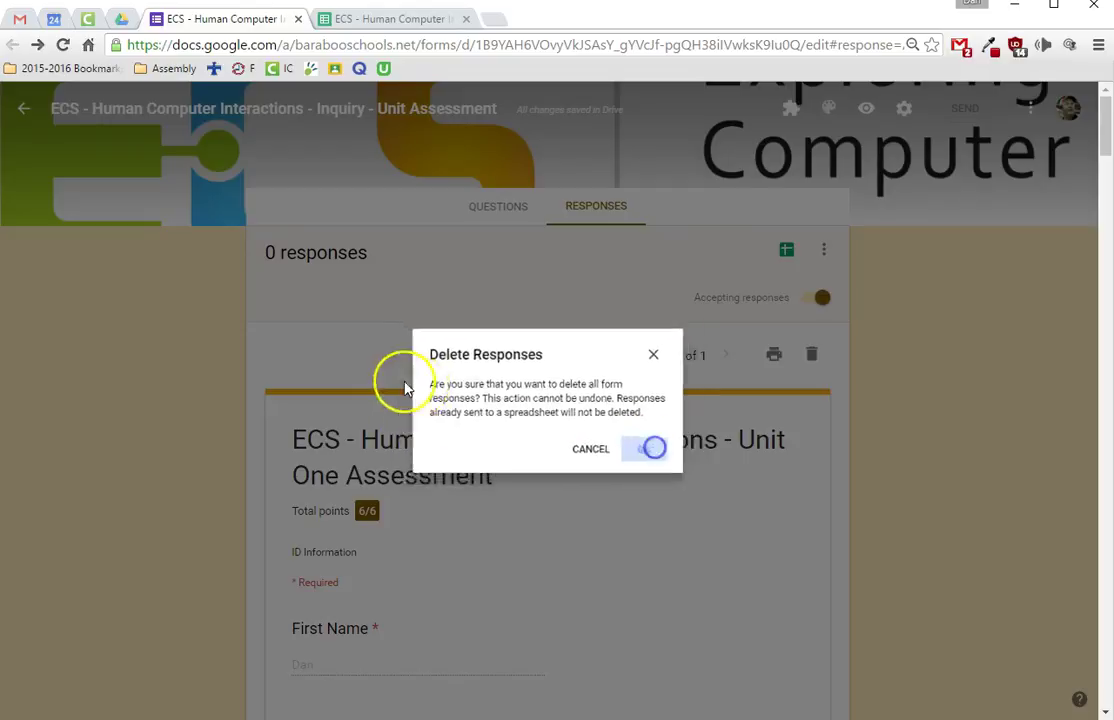
- Return to the form's questions, close the response spreadsheet, and look at the options for sending the form without sending it
click(500, 215)
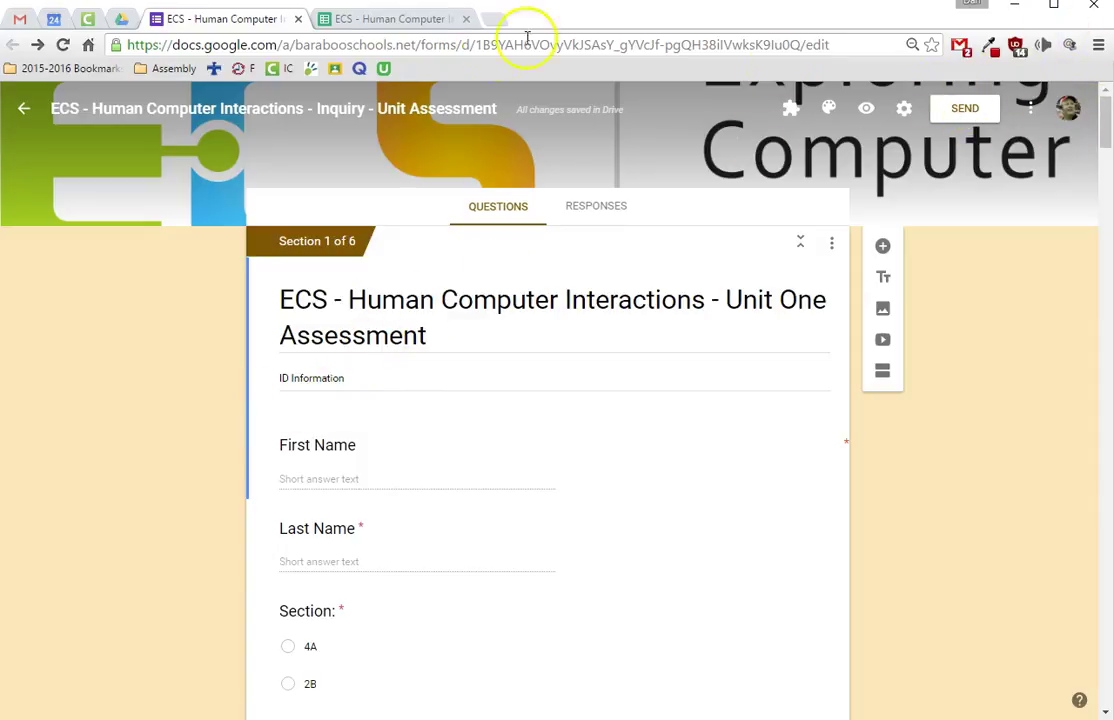
click(466, 20)
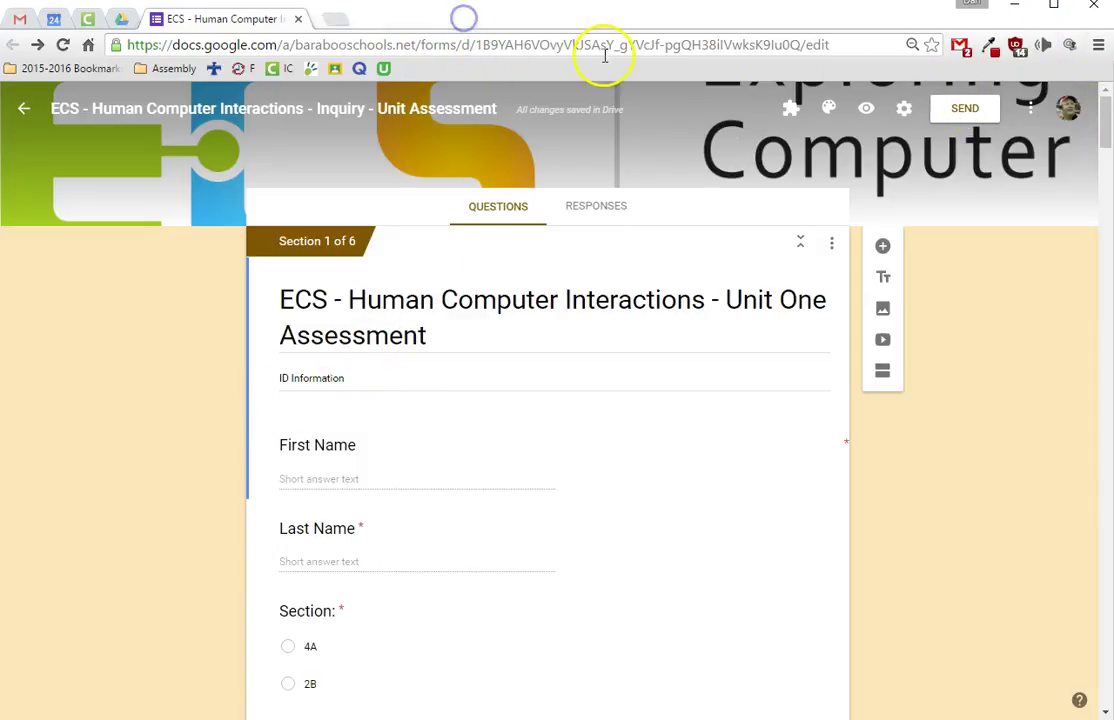
click(965, 110)
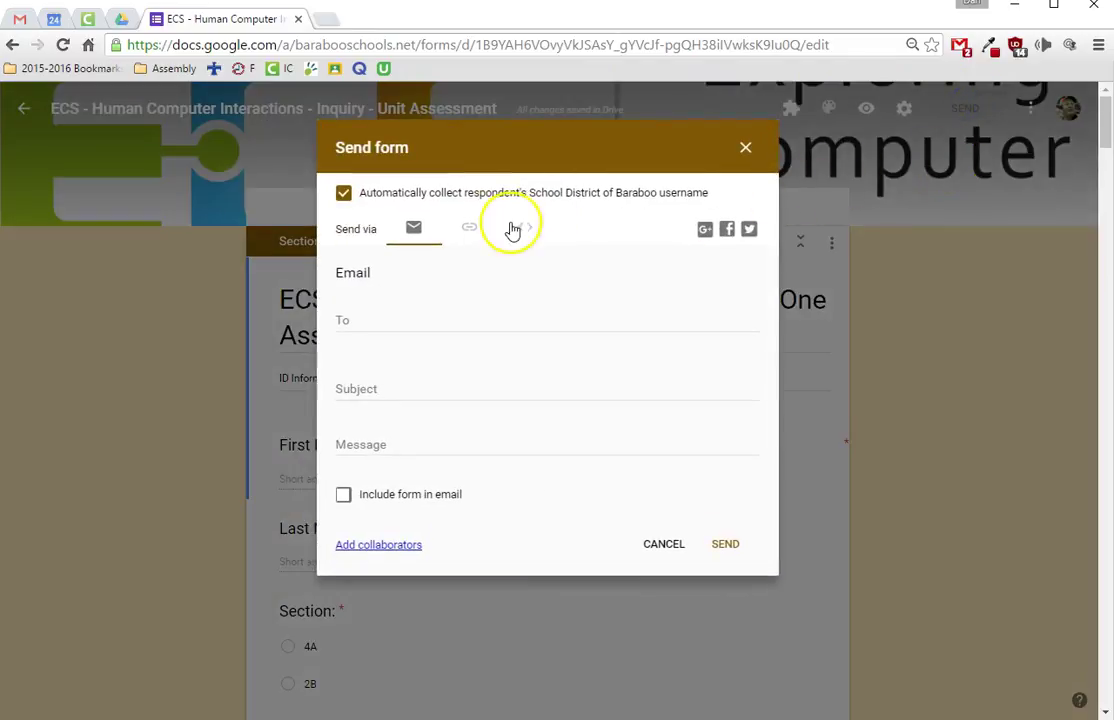
click(744, 149)
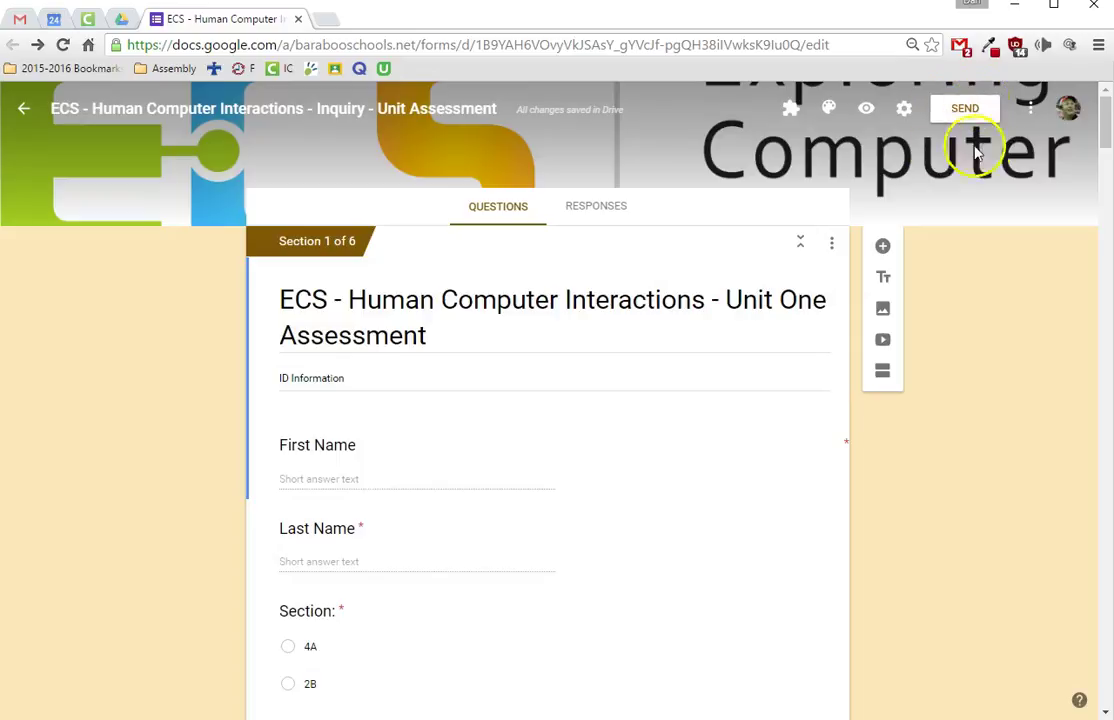
- Open the form's sending options and copy its shareable link as a shortened URL
click(965, 110)
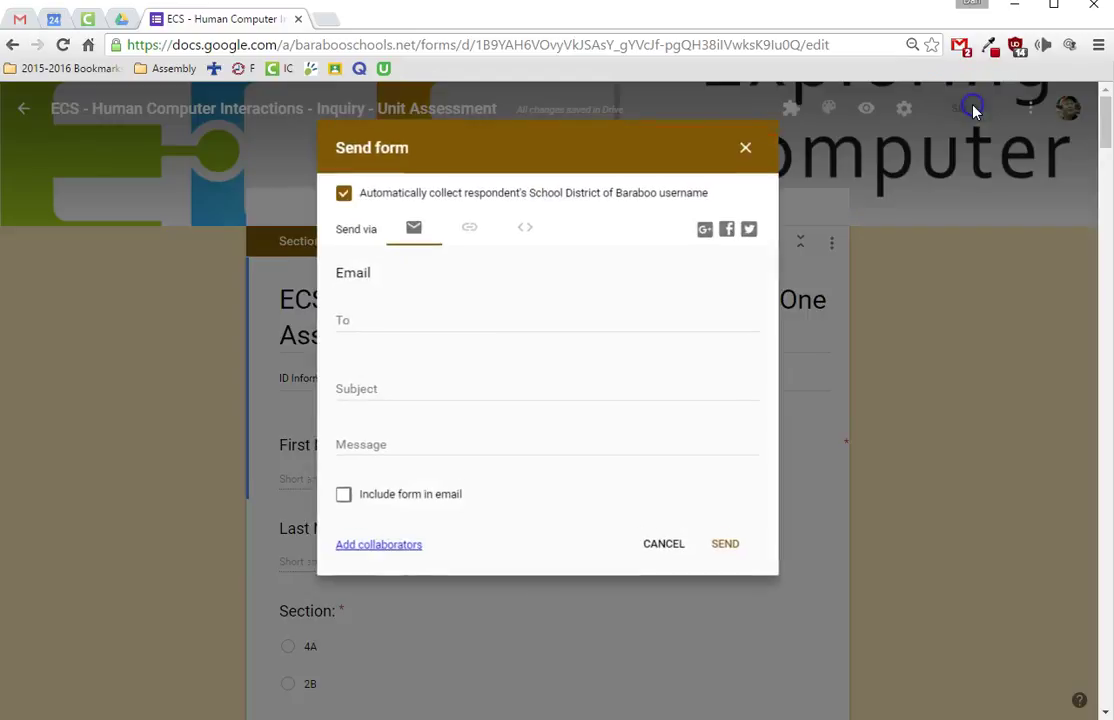
click(443, 237)
click(470, 232)
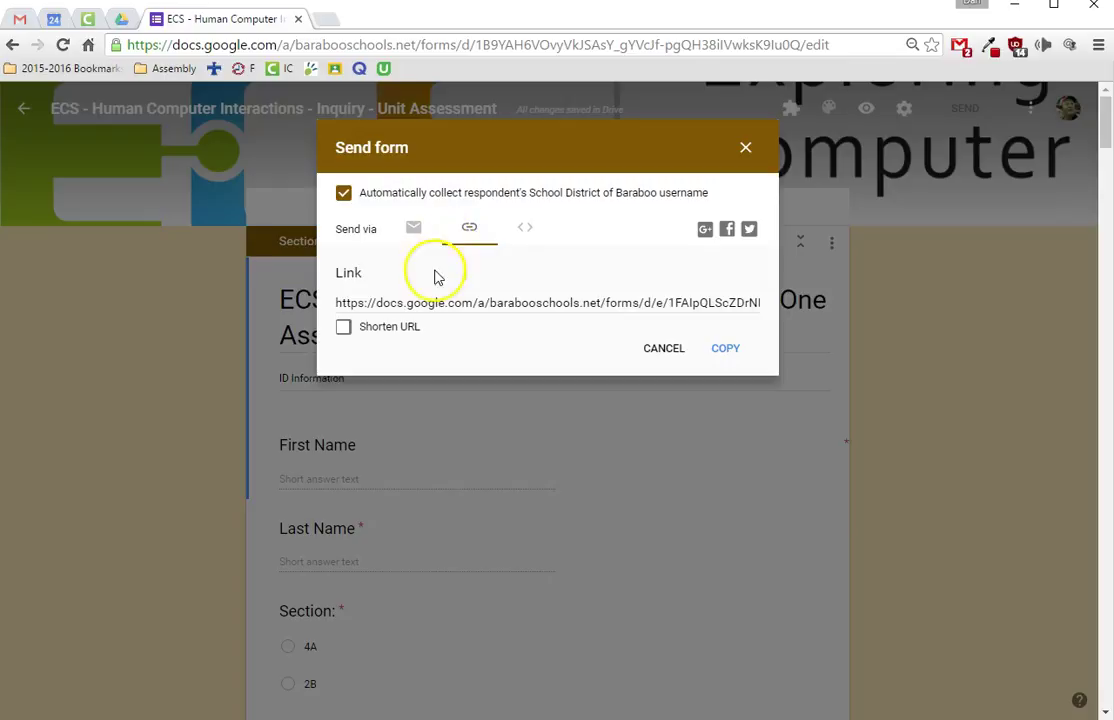
click(405, 328)
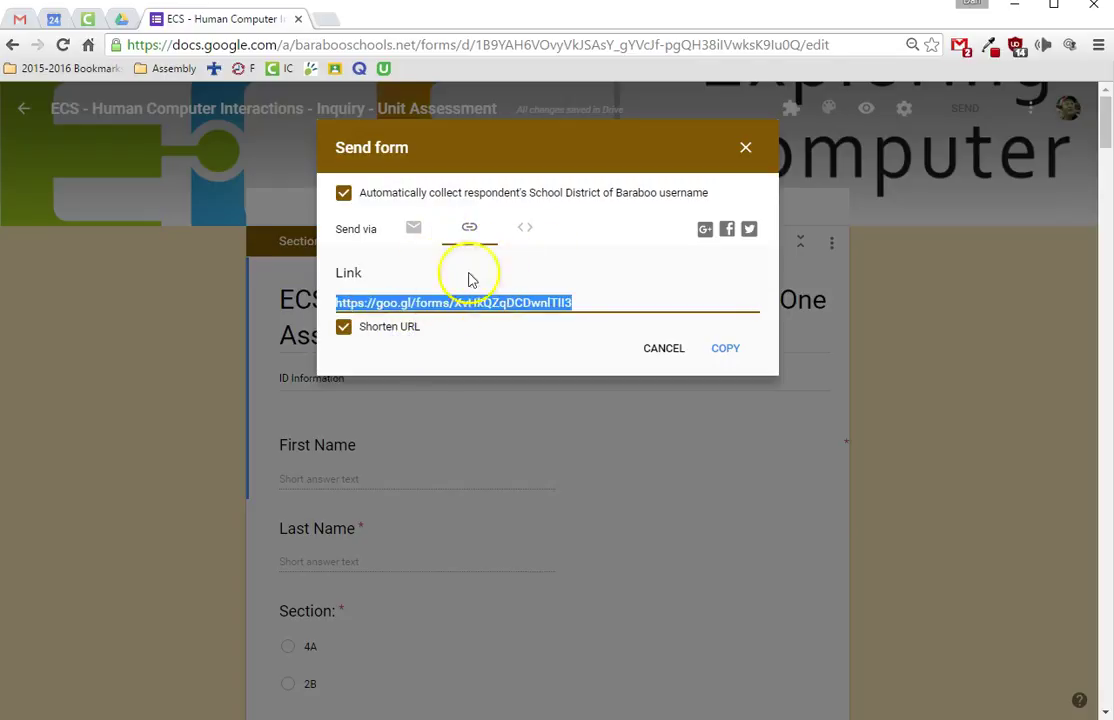
click(745, 348)
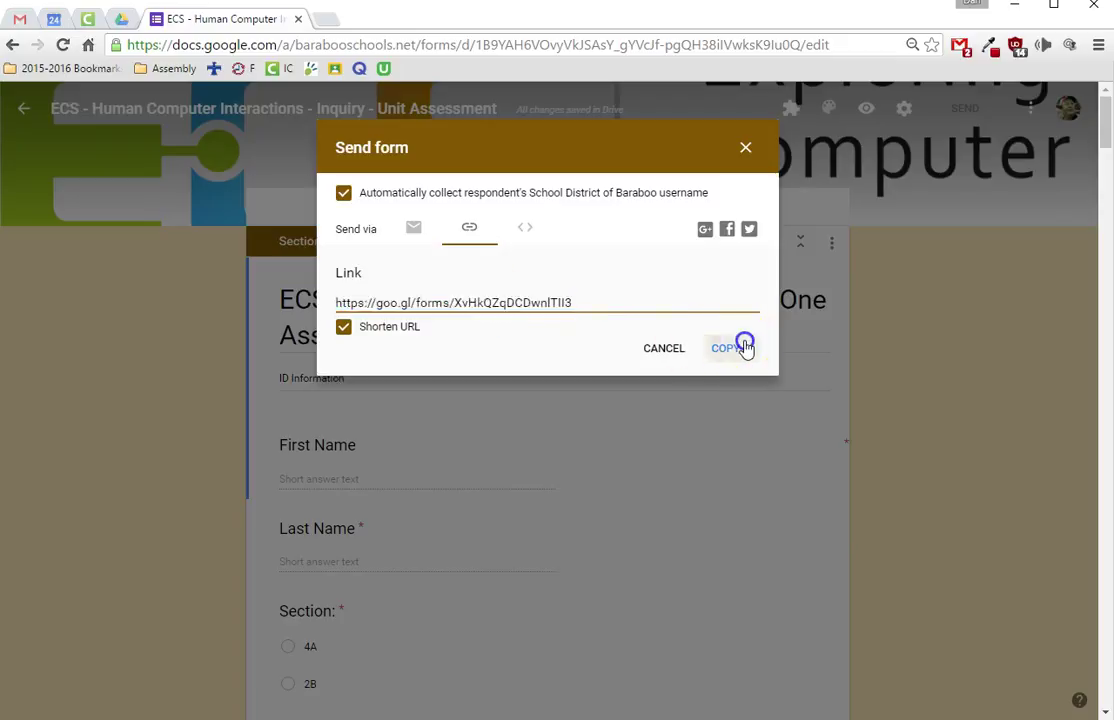
- Switch to Google Classroom in a new browser tab and open Sample Class
click(331, 24)
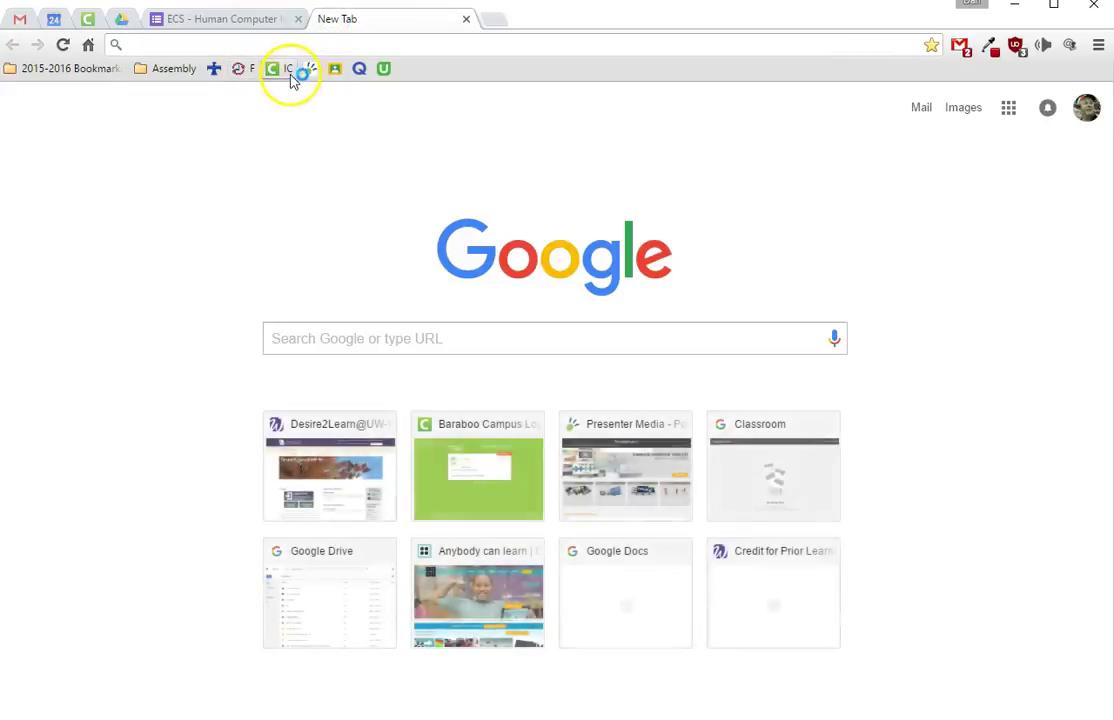
click(335, 69)
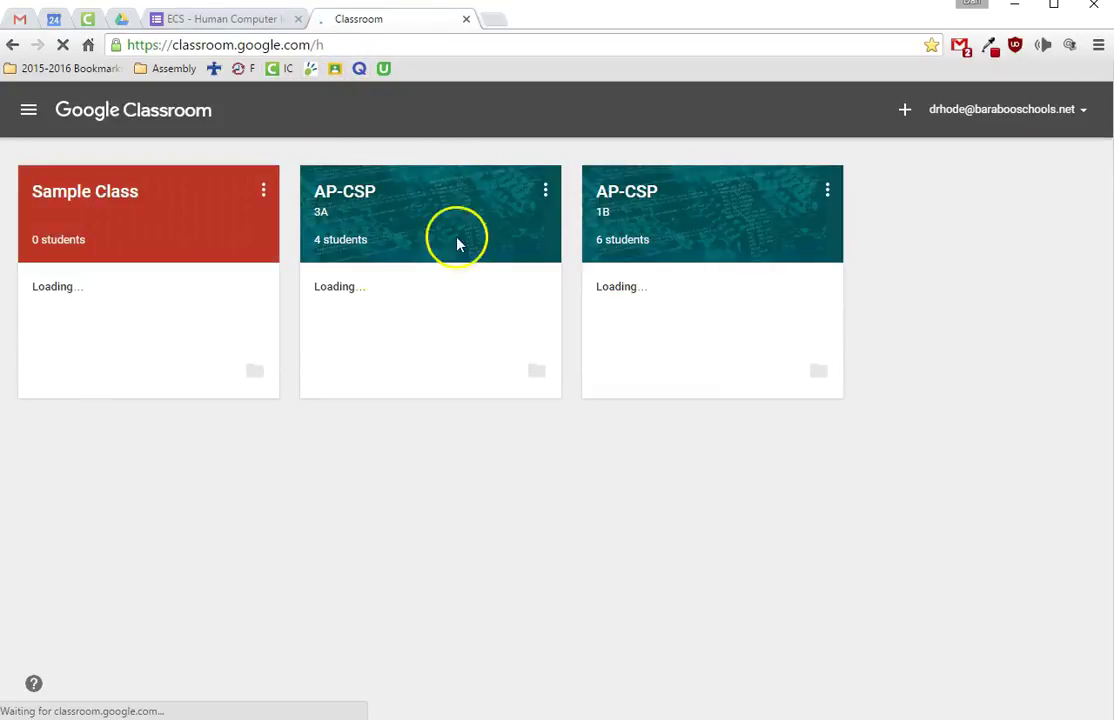
click(84, 203)
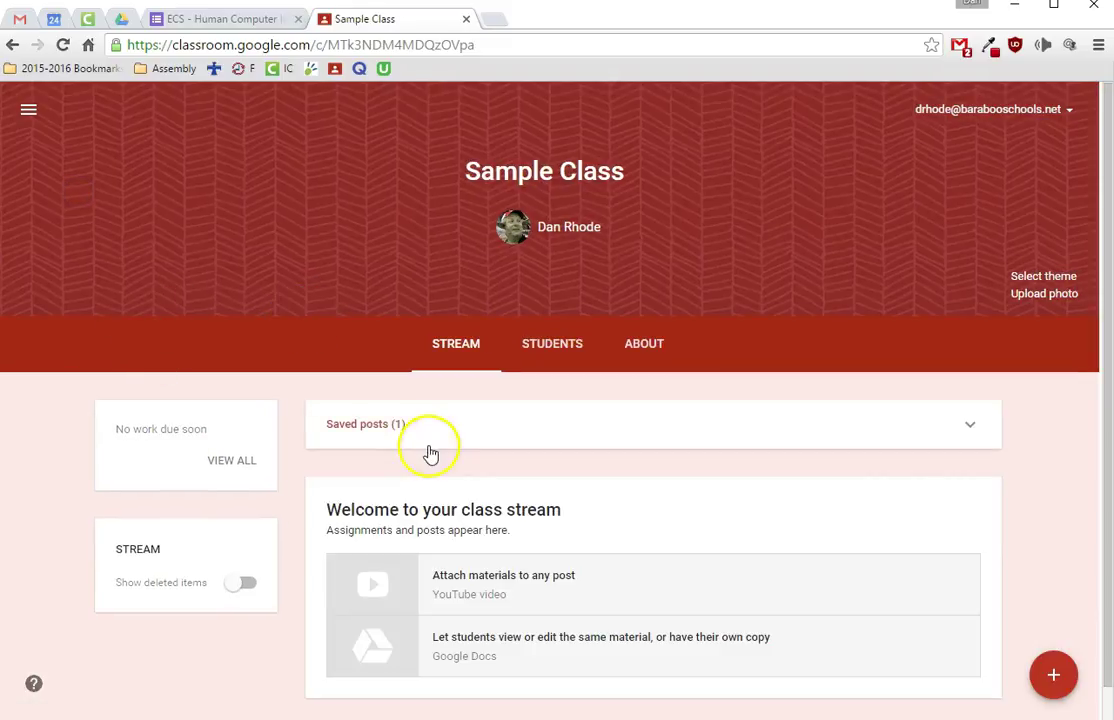
scroll(463, 466, down, 1)
scroll(463, 466, down, 1)
- Create an announcement for Sample Class with the text "Take the test NOW!!!"
mouse_move(1057, 666)
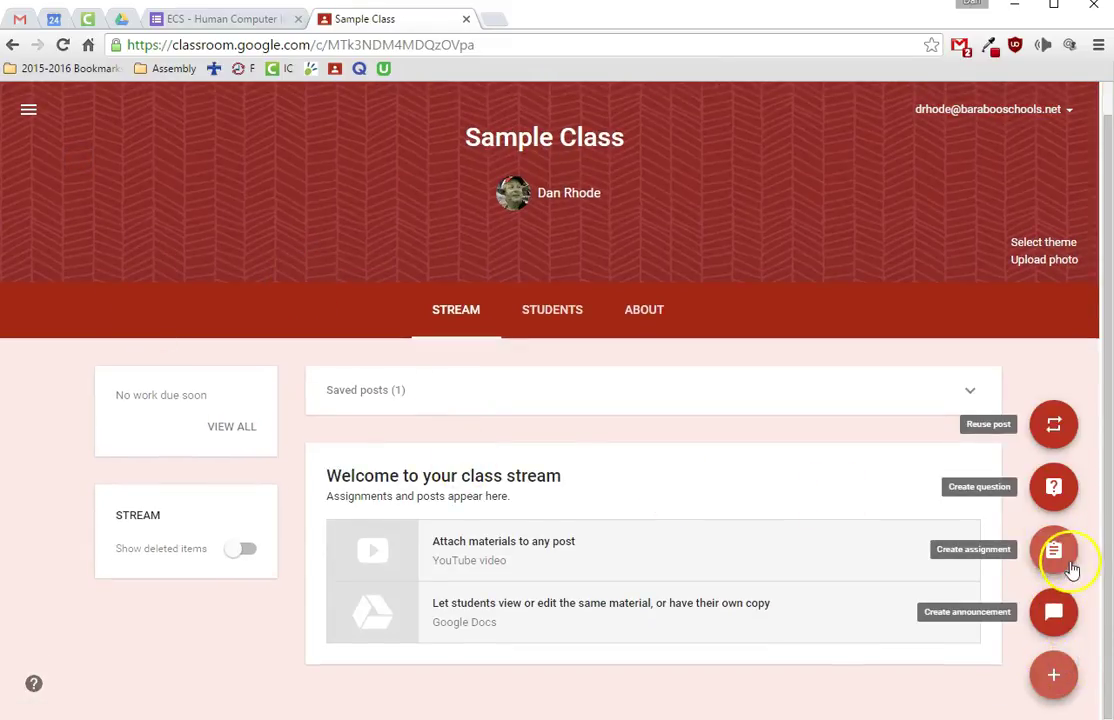
mouse_move(1069, 604)
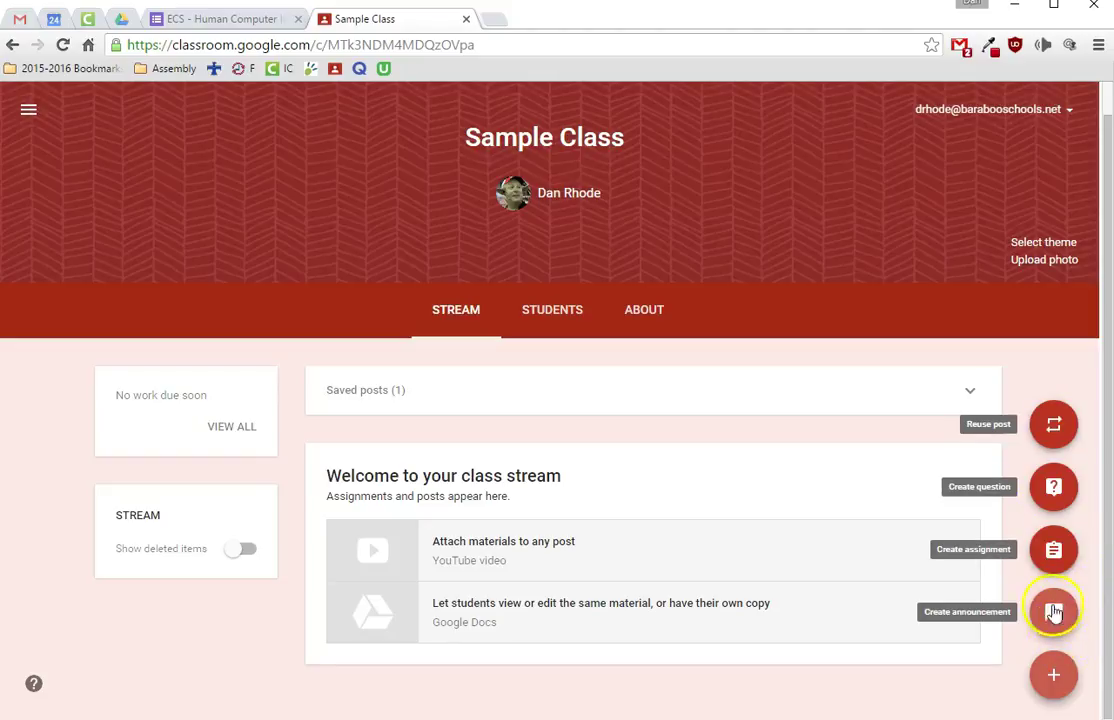
click(1068, 608)
click(335, 393)
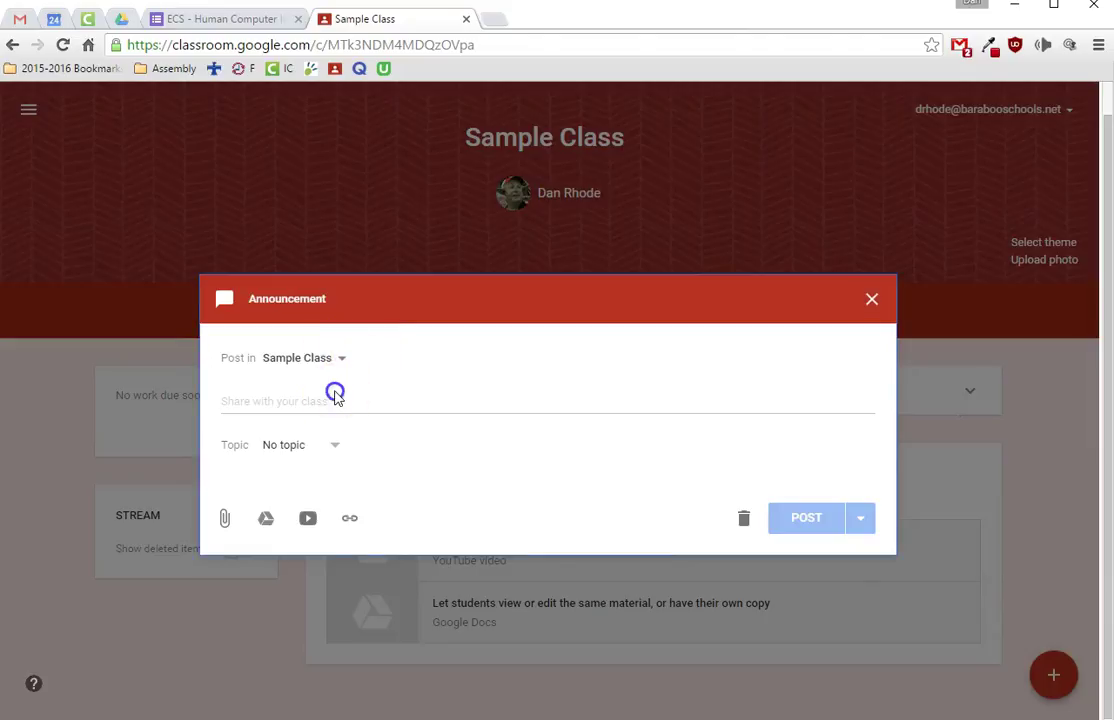
click(332, 408)
text(Take the test NOW!!!)
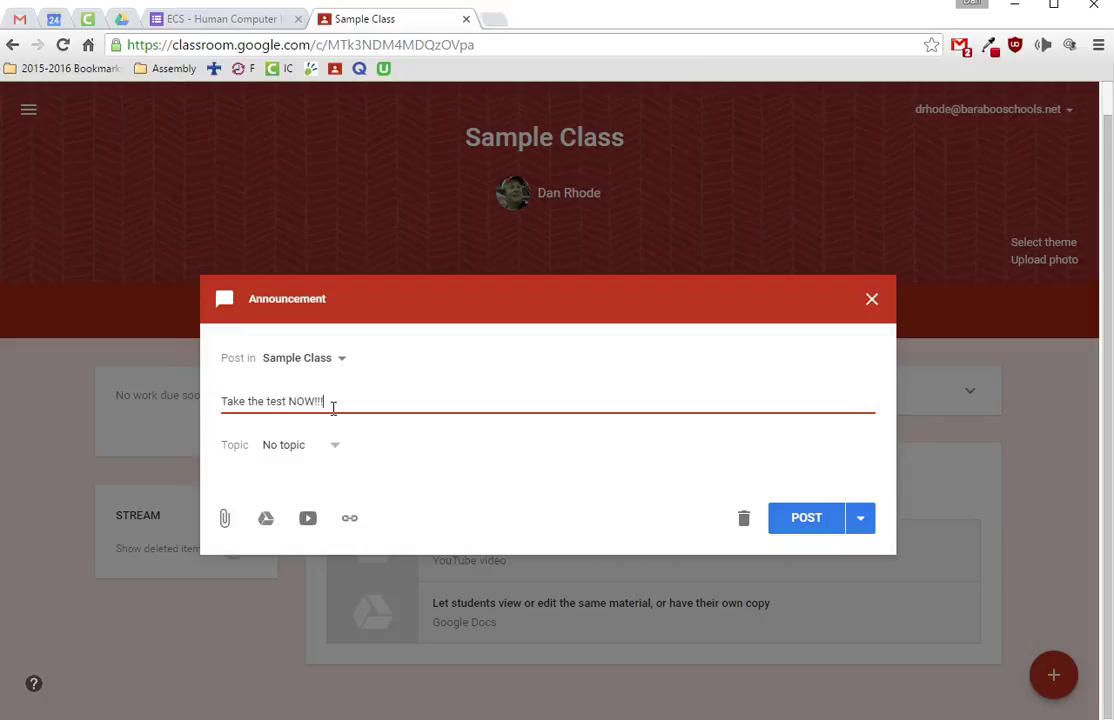
- Add a link to the announcement using the copied short form URL
click(346, 523)
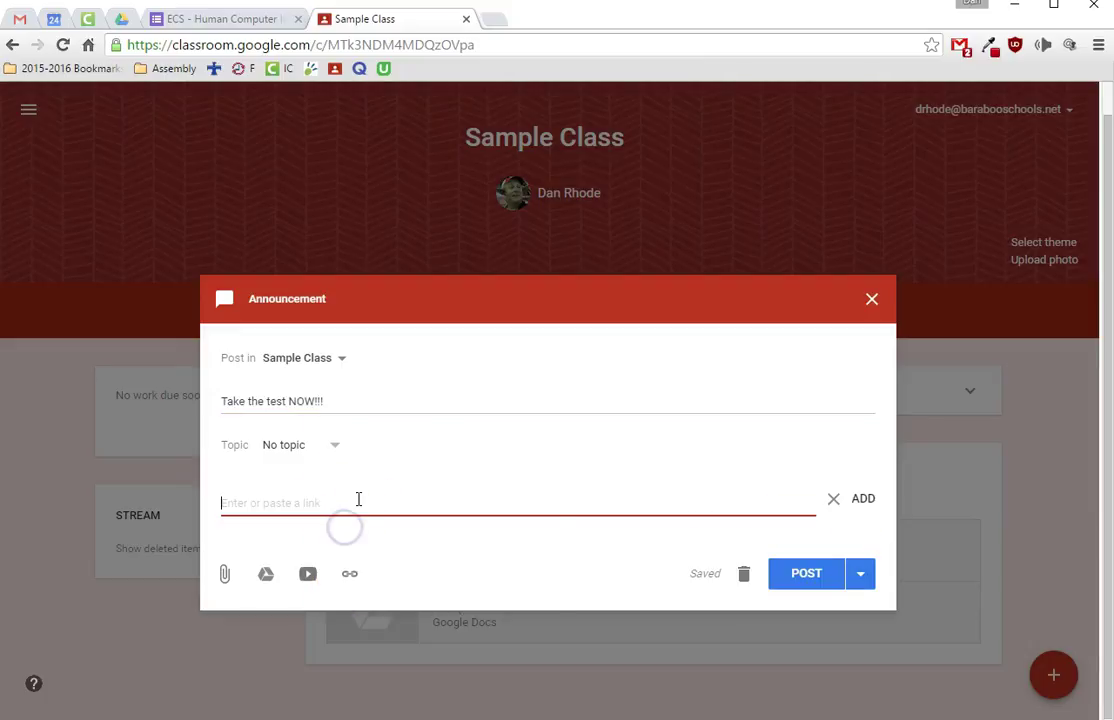
right_click(358, 498)
click(391, 595)
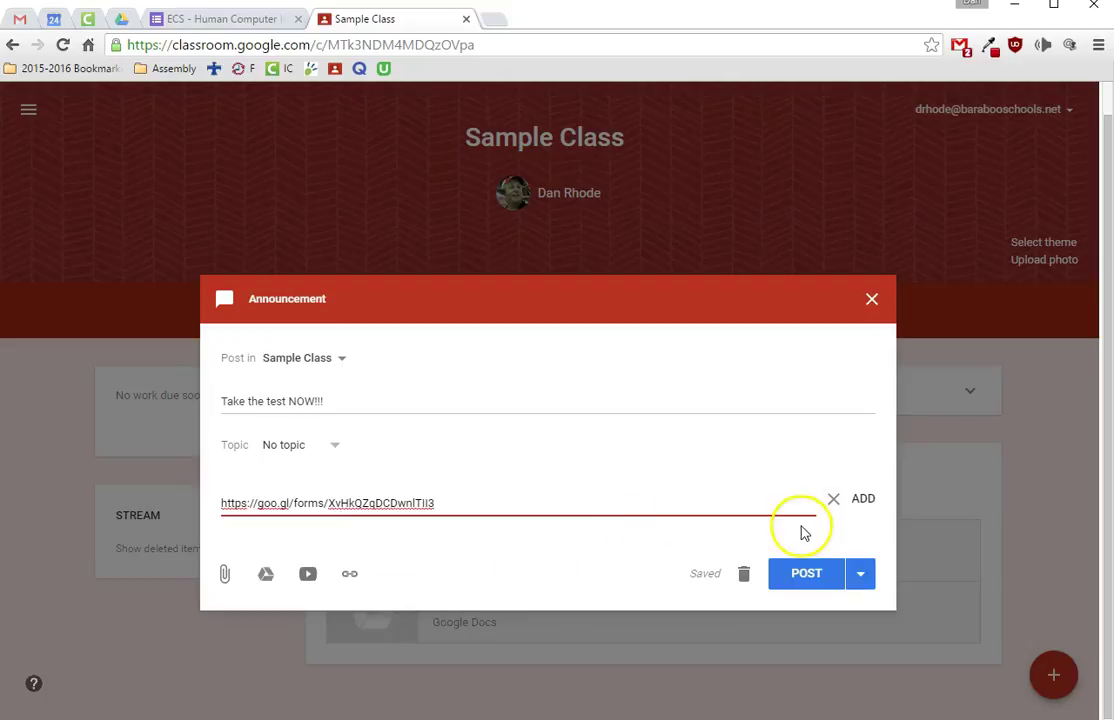
- Look at the date and time options for scheduling the announcement, and go back without scheduling it
click(864, 576)
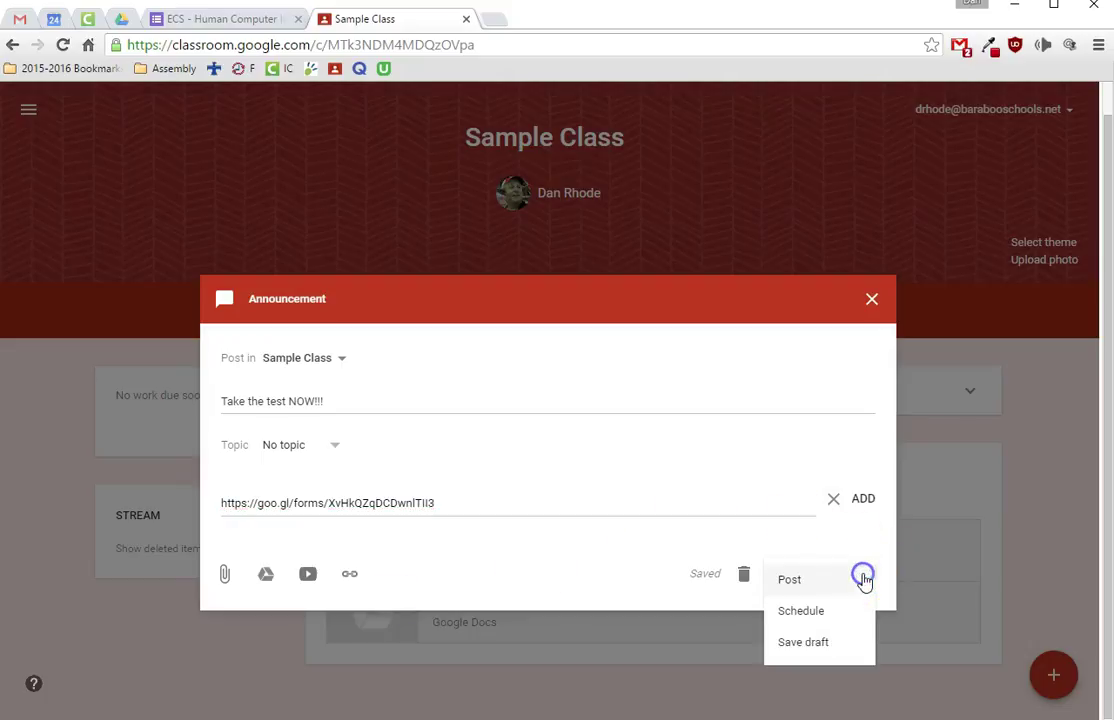
click(839, 622)
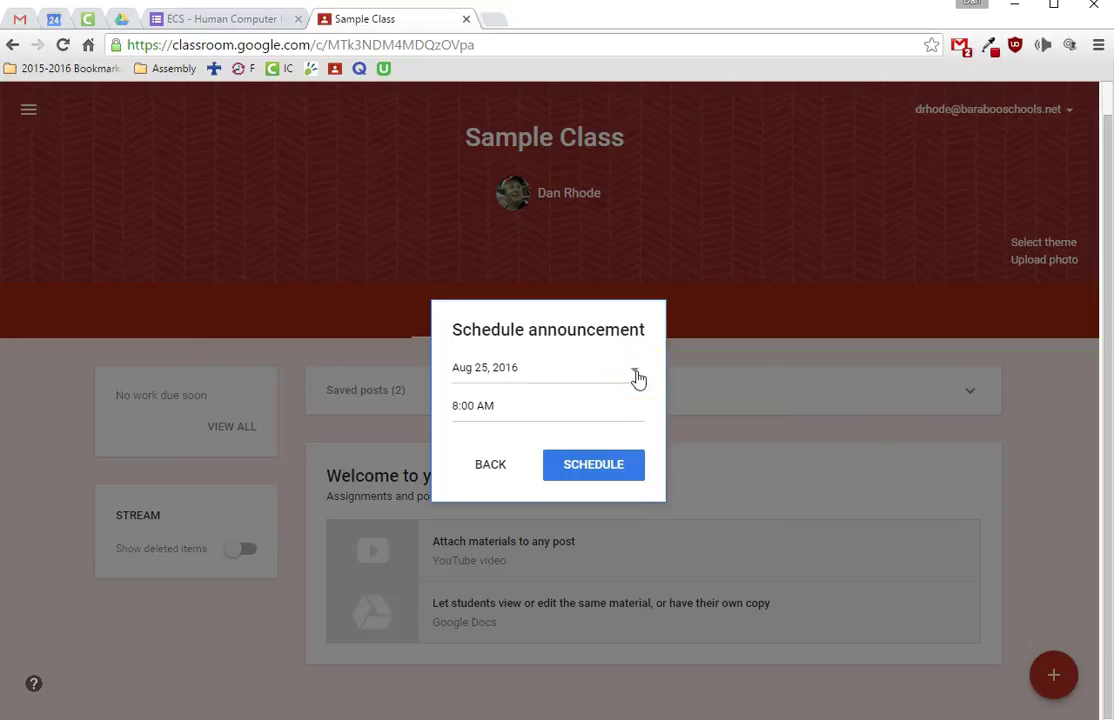
click(489, 464)
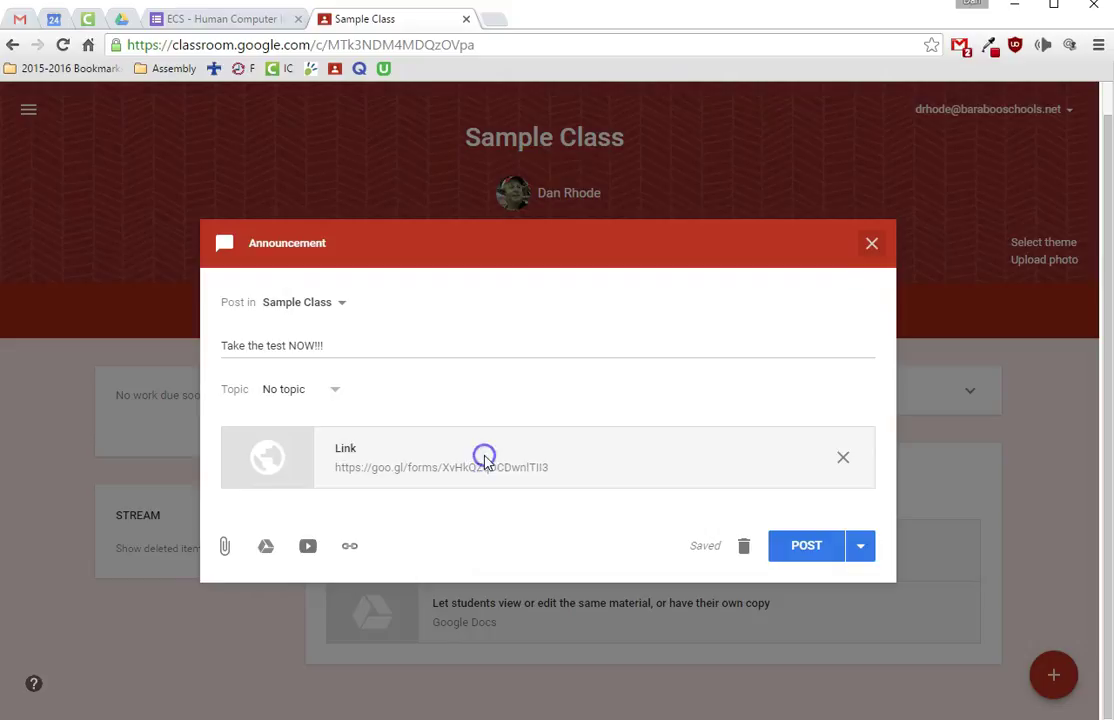
- Select the AP-CSP 3A and AP-CSP 1B classes as additional recipients, and clear both selections again
click(352, 308)
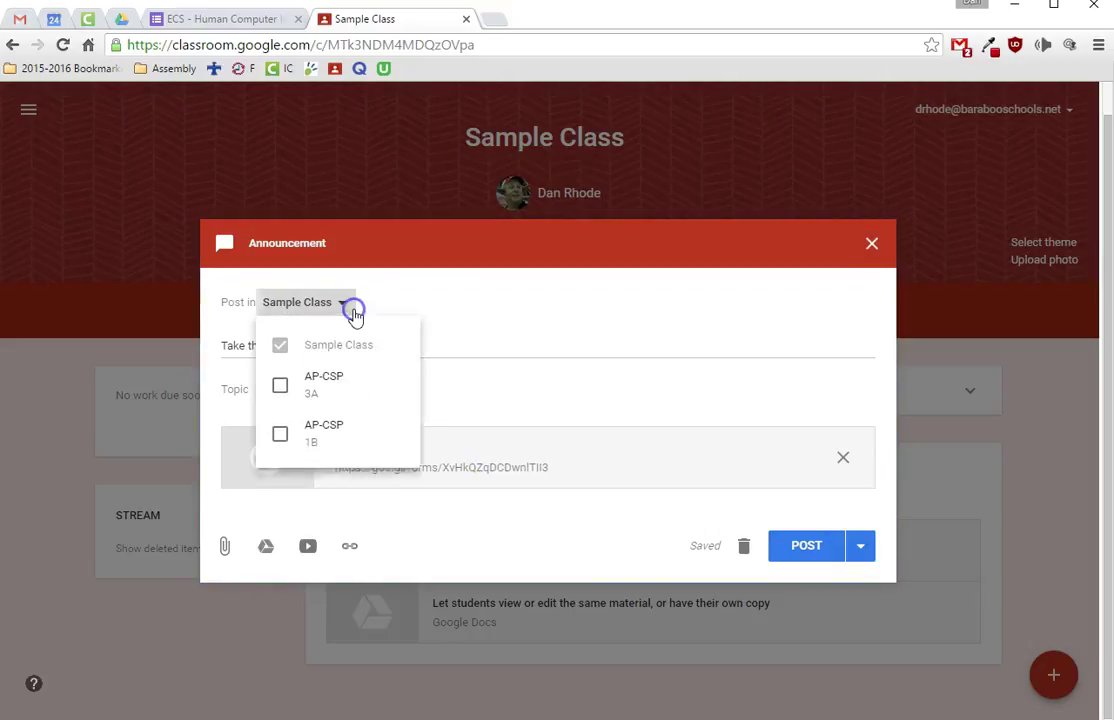
click(276, 392)
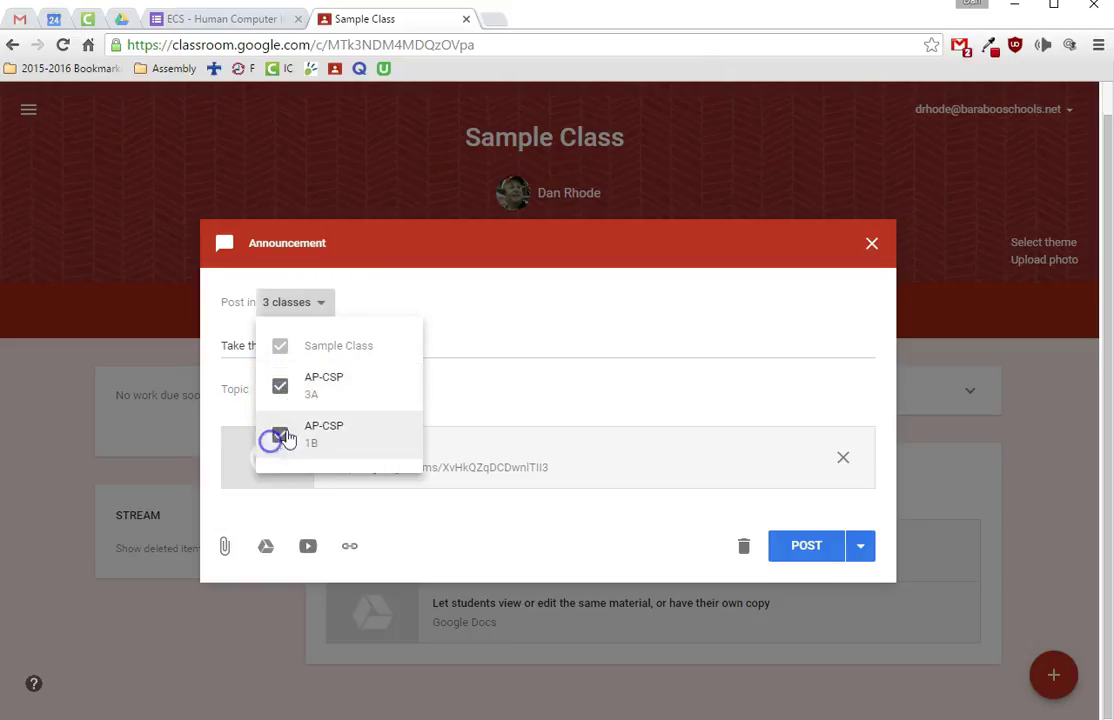
click(281, 390)
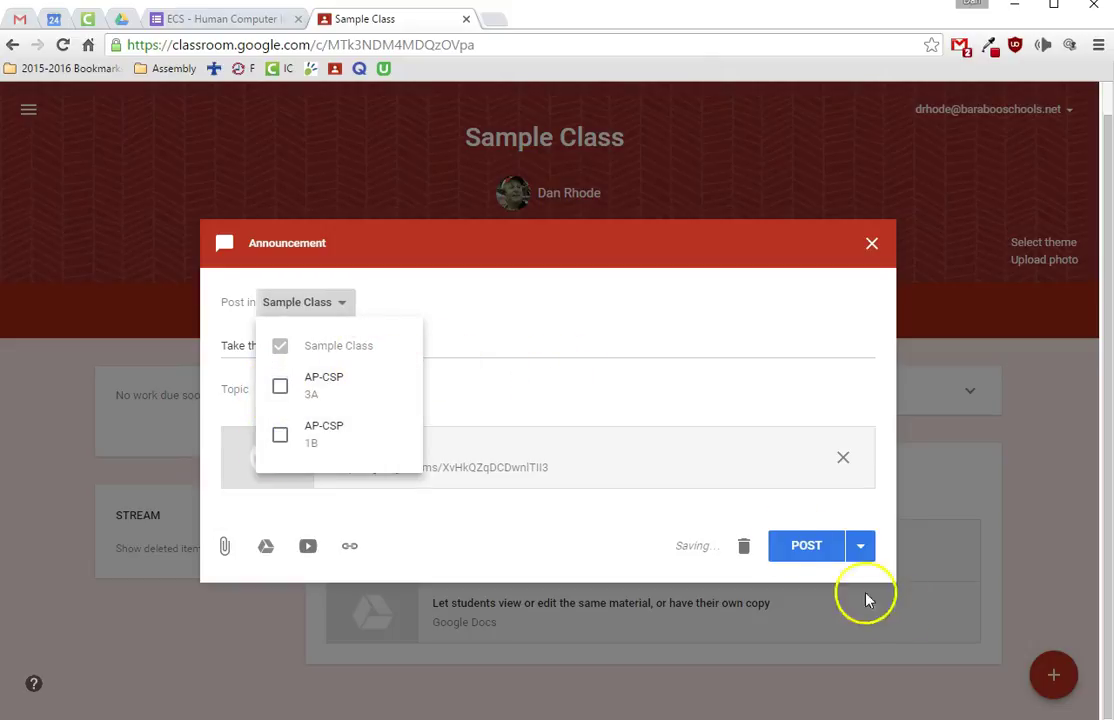
- Review the announcement's post, schedule and draft options and its list of target classes
click(878, 550)
click(870, 554)
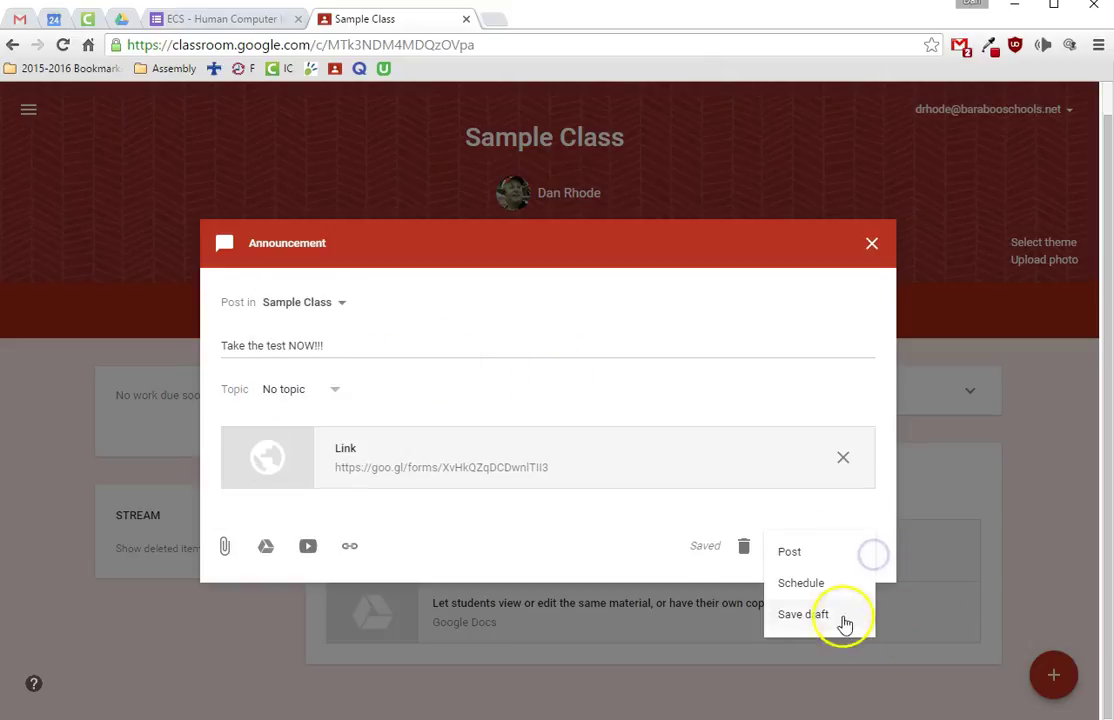
click(336, 316)
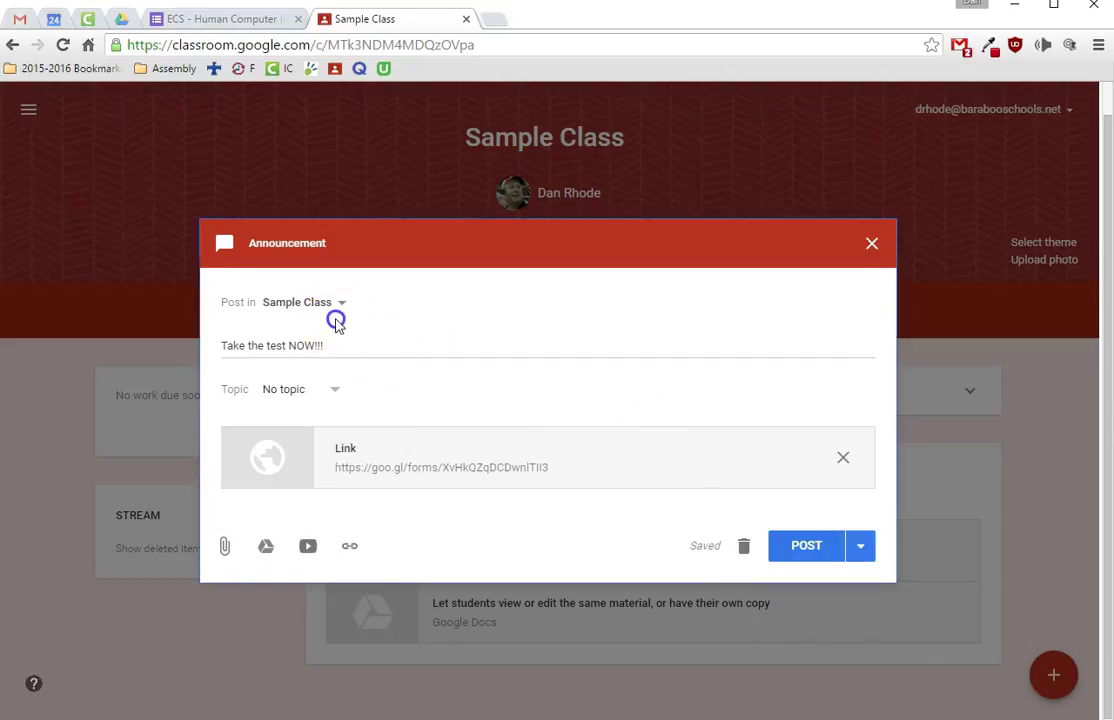
click(339, 309)
click(512, 316)
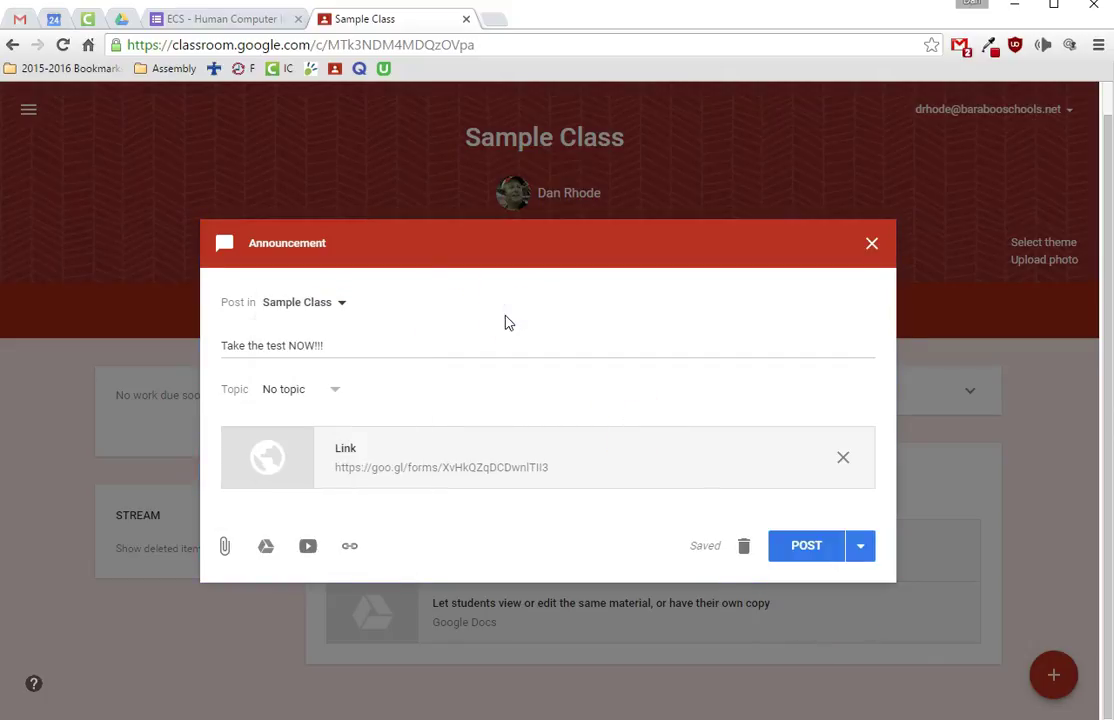
click(484, 366)
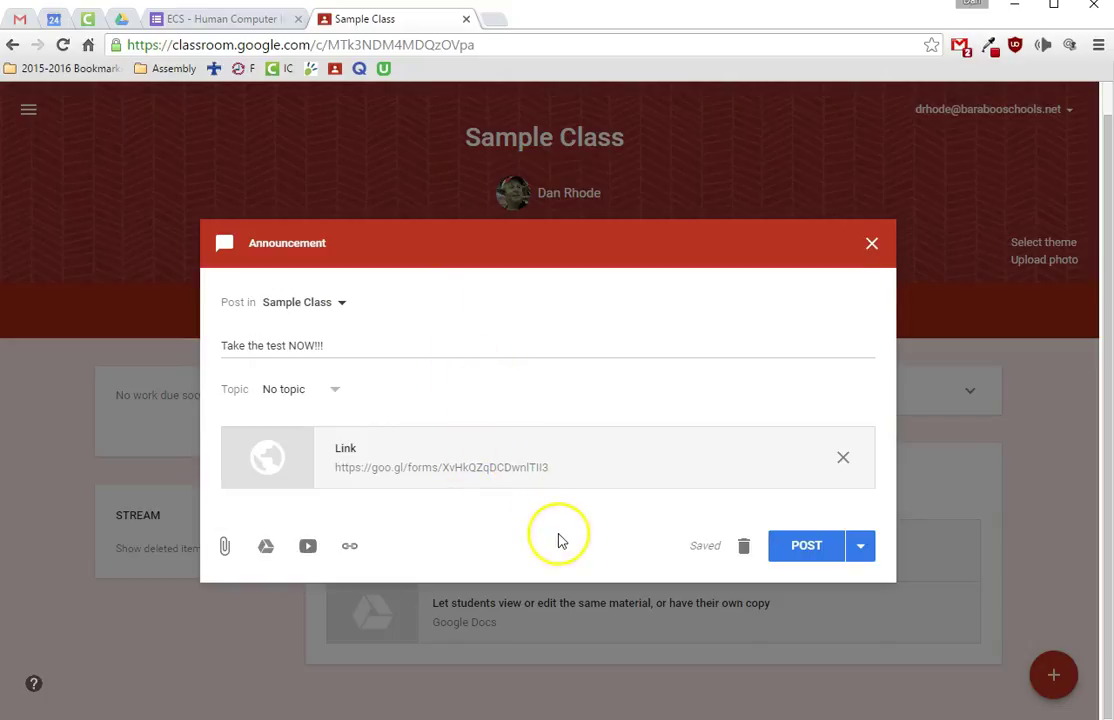
- Post the announcement to the Sample Class stream and return to the quiz form
key(ctrl+Return)
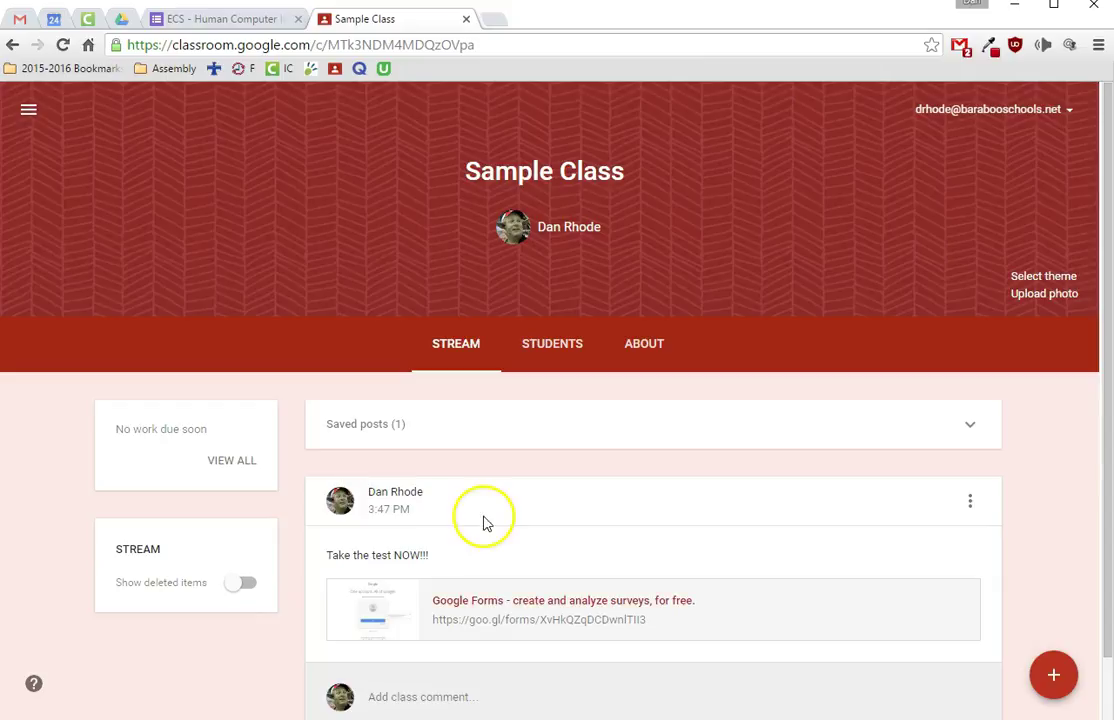
scroll(503, 506, down, 1)
scroll(503, 506, up, 1)
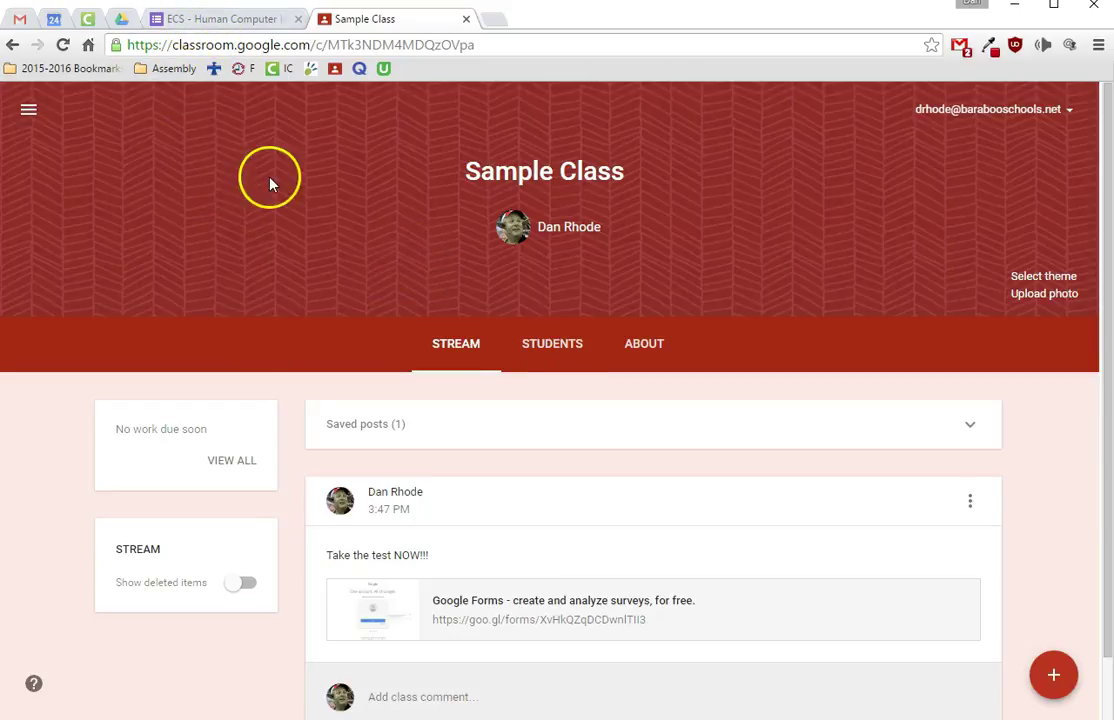
click(224, 27)
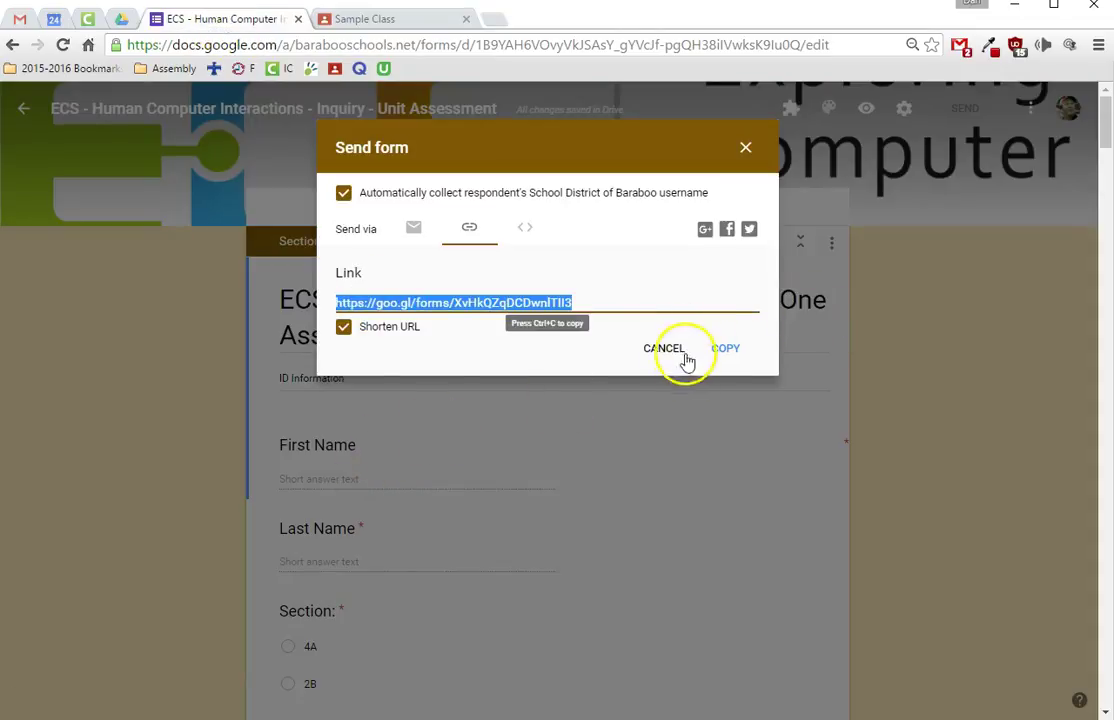